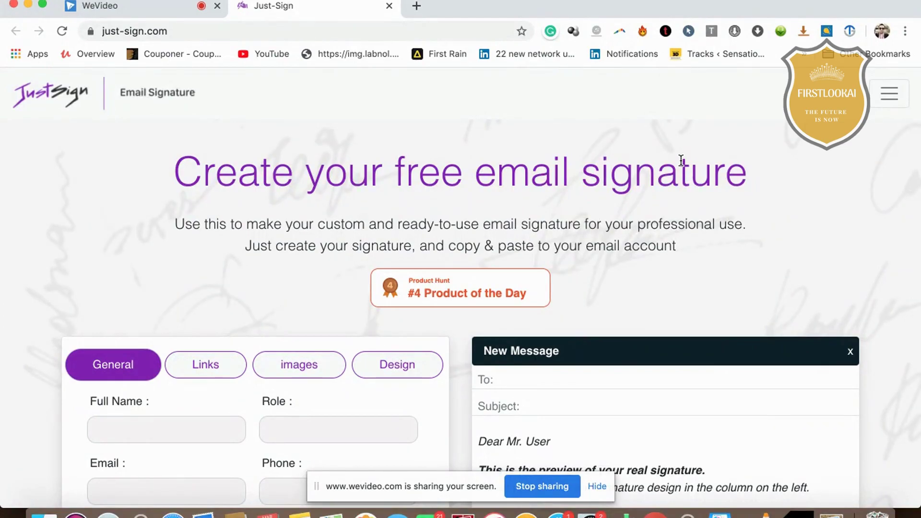
# Scroll to bring the empty General details form and sample signature preview into view
pyautogui.scroll(-5, 773, 246)
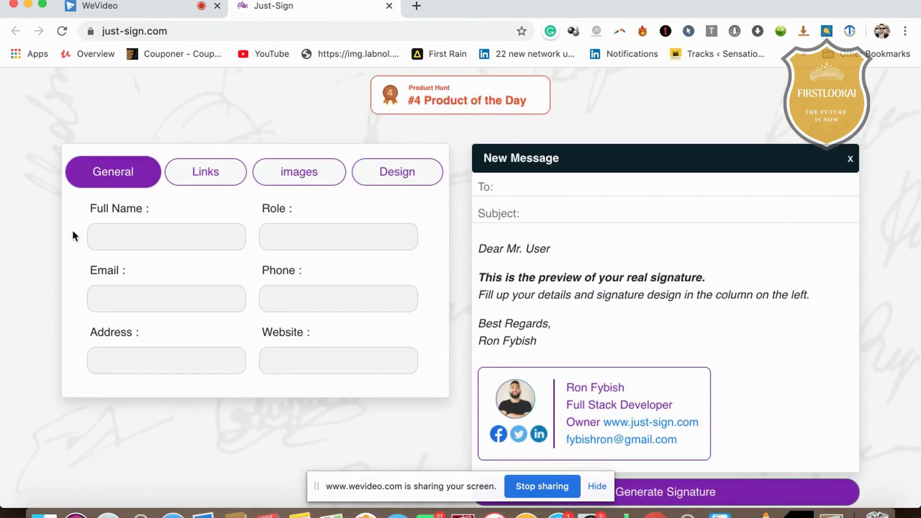
pyautogui.scroll(-1, 182, 222)
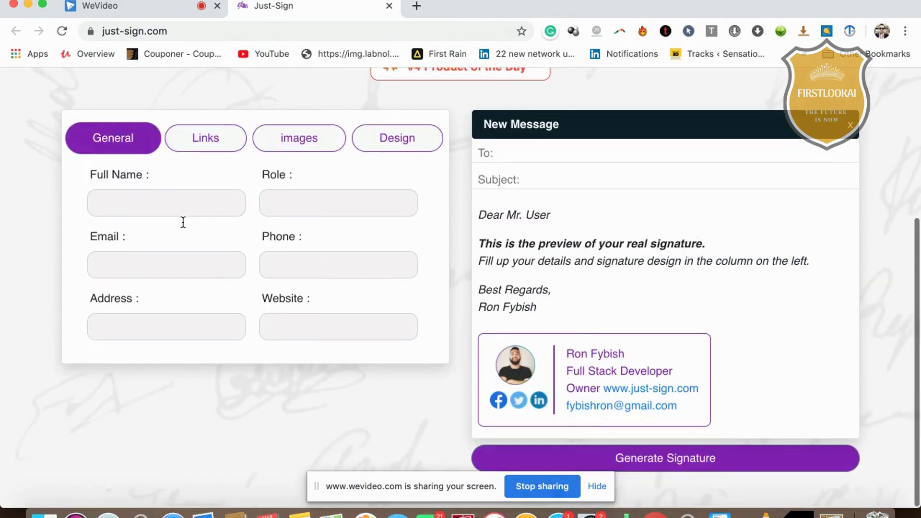
pyautogui.scroll(5, 183, 220)
pyautogui.scroll(-5, 183, 223)
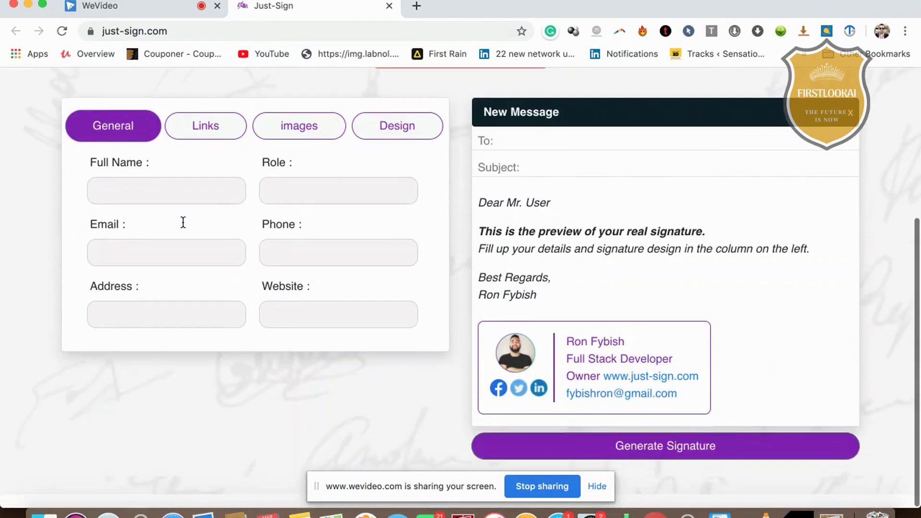
pyautogui.scroll(1, 183, 223)
# Enter the full name, role CEO and the e-mail address in the General details
pyautogui.click(187, 239)
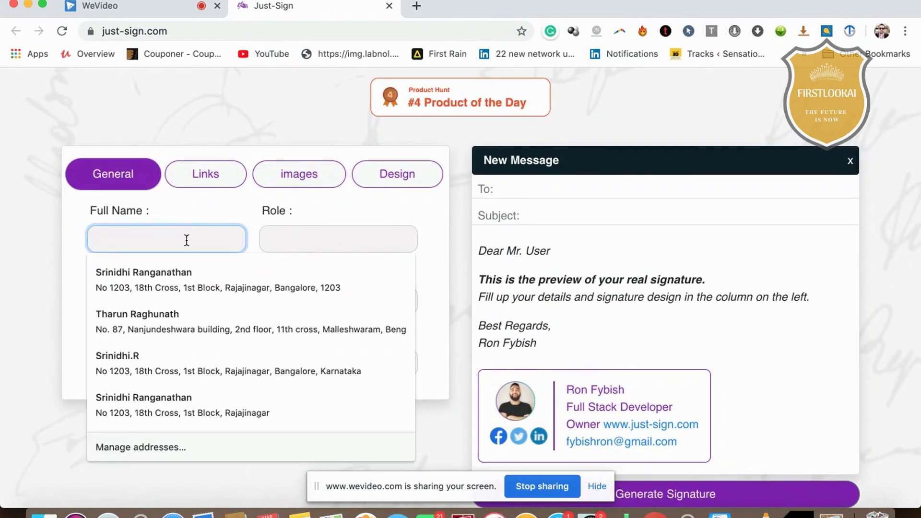
pyautogui.write('Srinidhi')
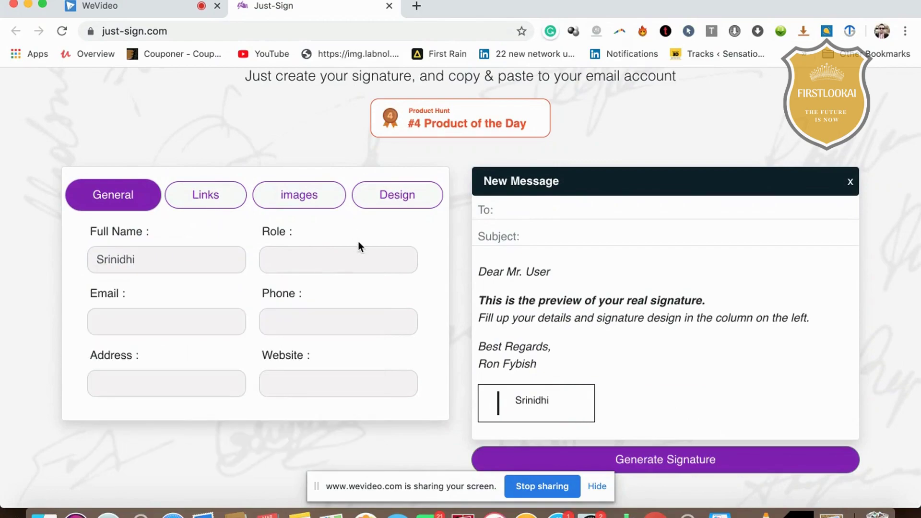
pyautogui.click(372, 250)
pyautogui.write('CEO')
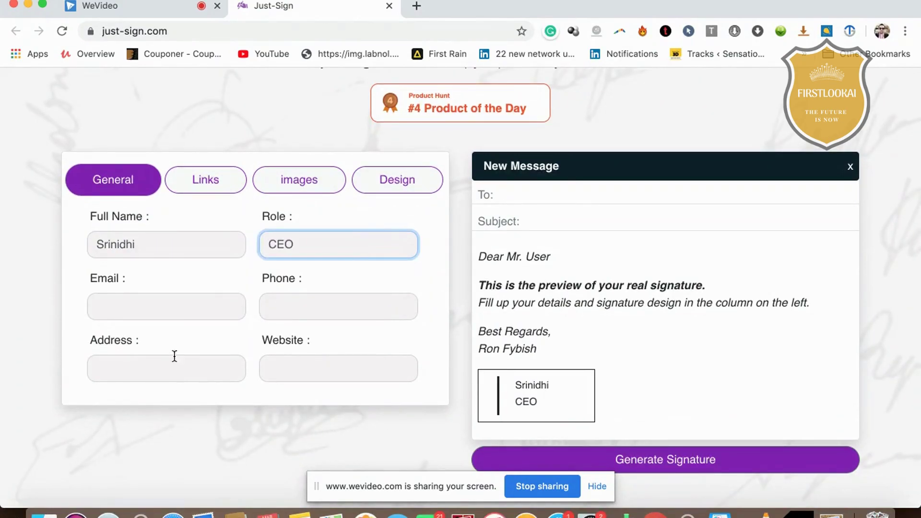
pyautogui.click(151, 307)
pyautogui.write('s')
pyautogui.press('BackSpace')
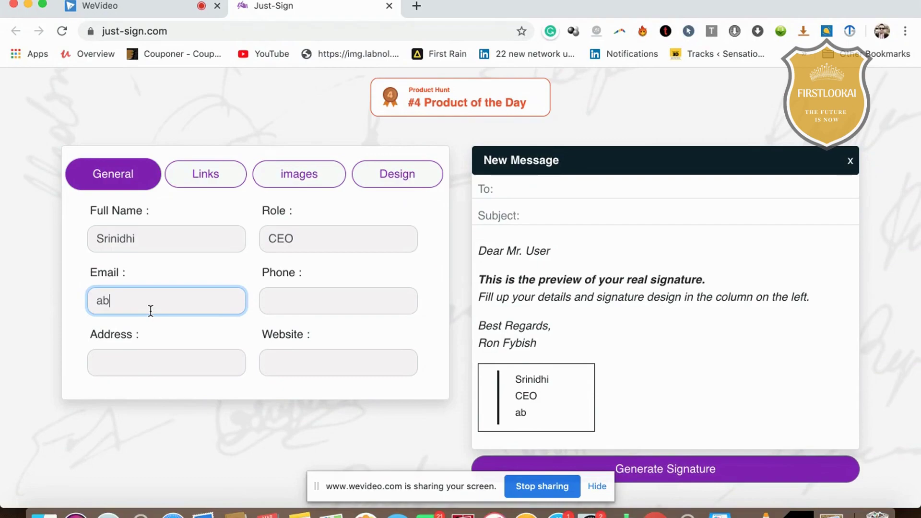
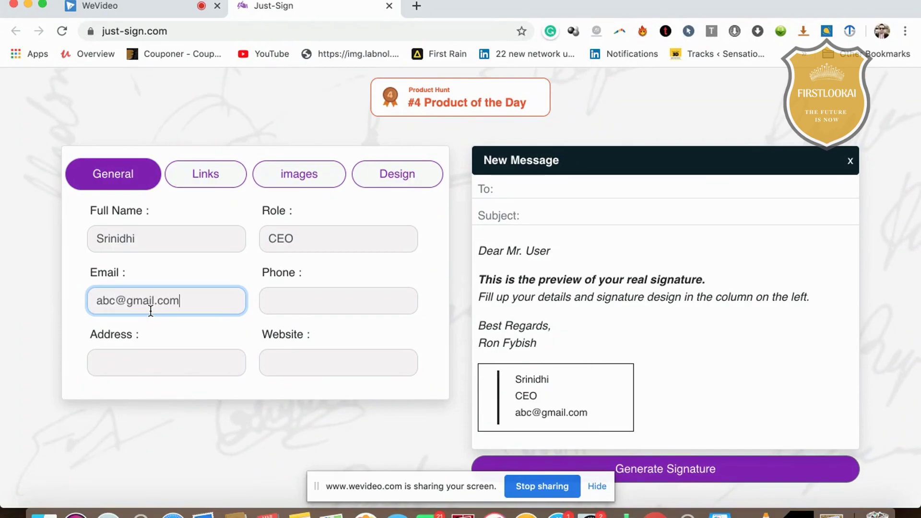
pyautogui.click(360, 305)
pyautogui.write('+')
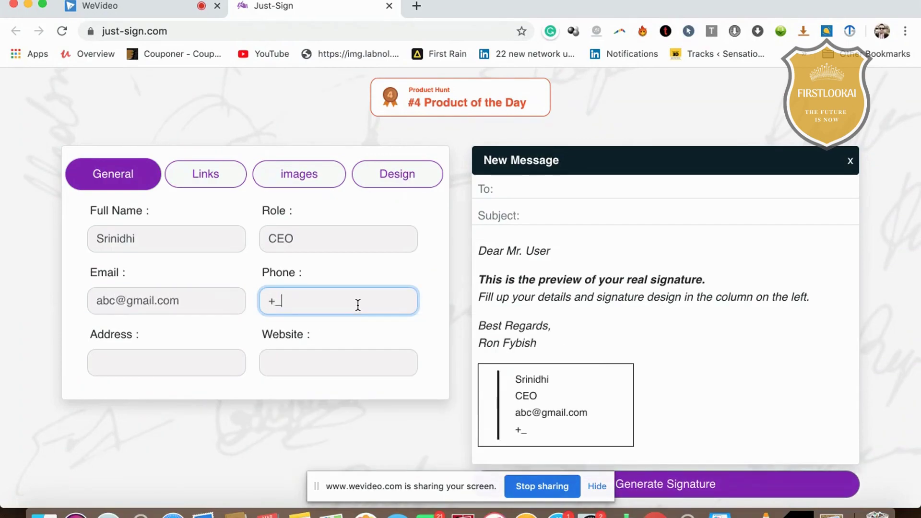
pyautogui.press('BackSpace')
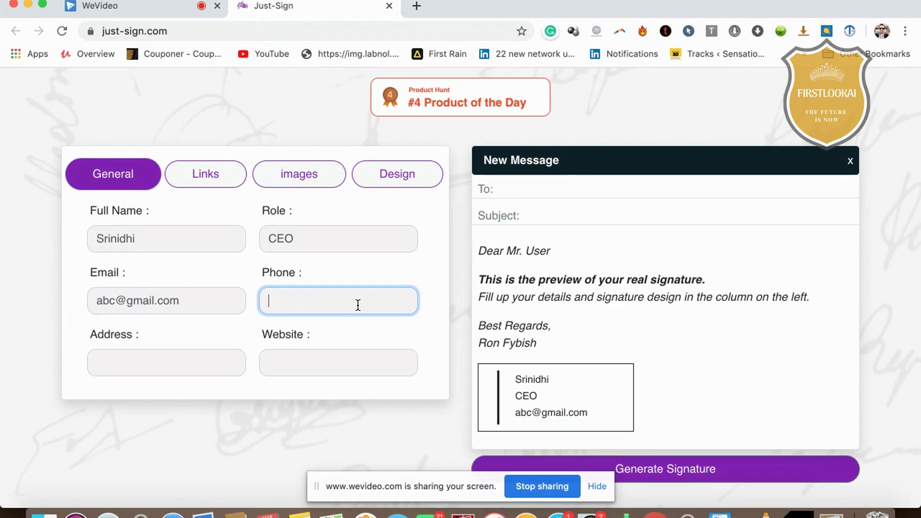
pyautogui.click(162, 360)
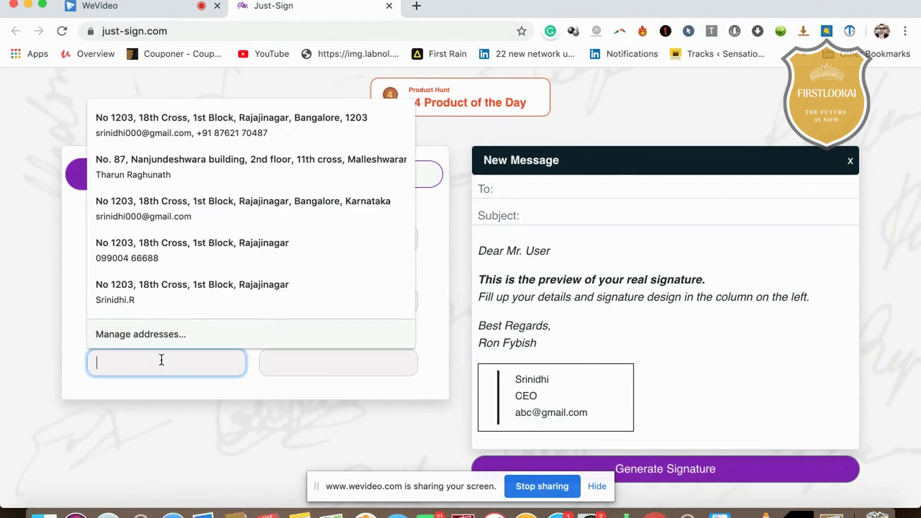
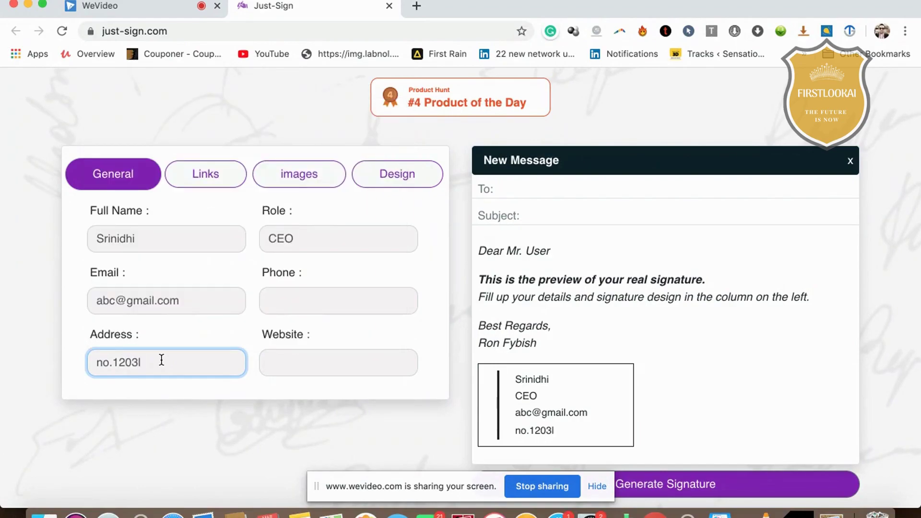
pyautogui.click(292, 370)
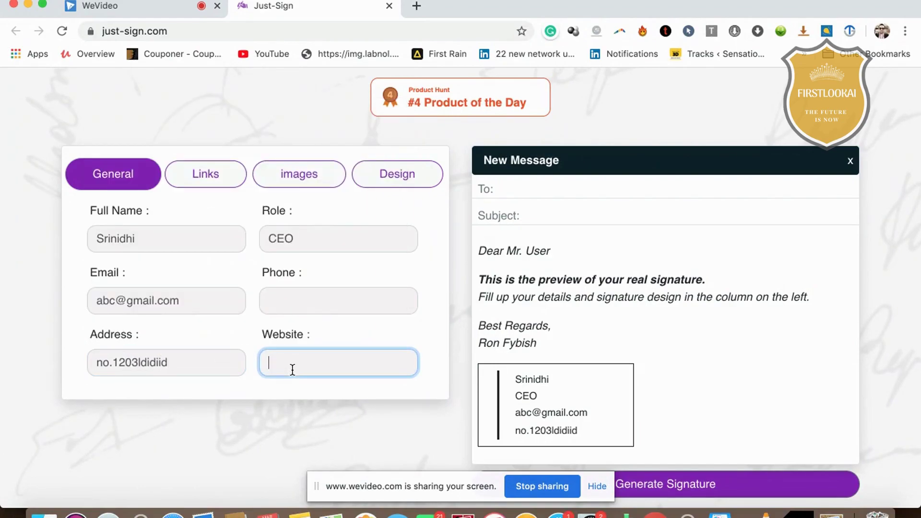
pyautogui.write('http:')
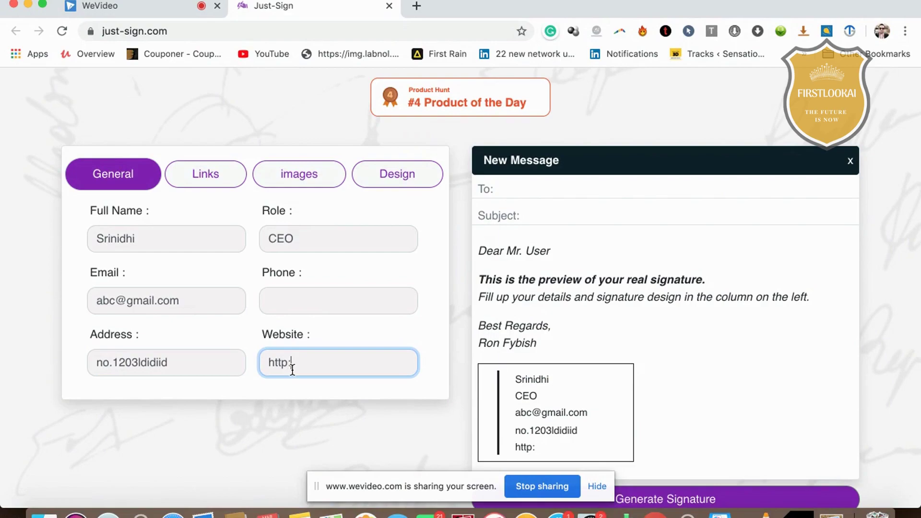
pyautogui.write('//www')
pyautogui.press('BackSpace')
pyautogui.press('BackSpace')
pyautogui.press('BackSpace')
pyautogui.press('BackSpace')
pyautogui.press('BackSpace')
pyautogui.press('BackSpace')
pyautogui.write('s://www.firstl')
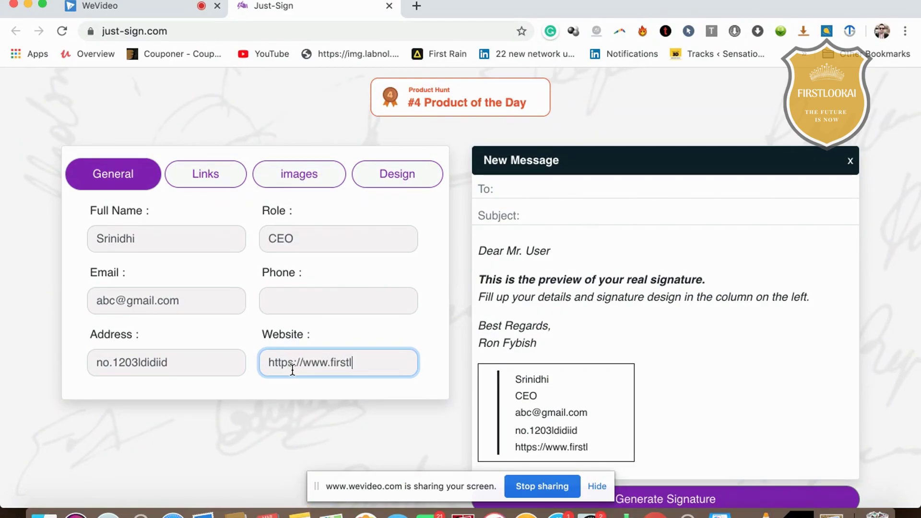
pyautogui.write('ookai.in')
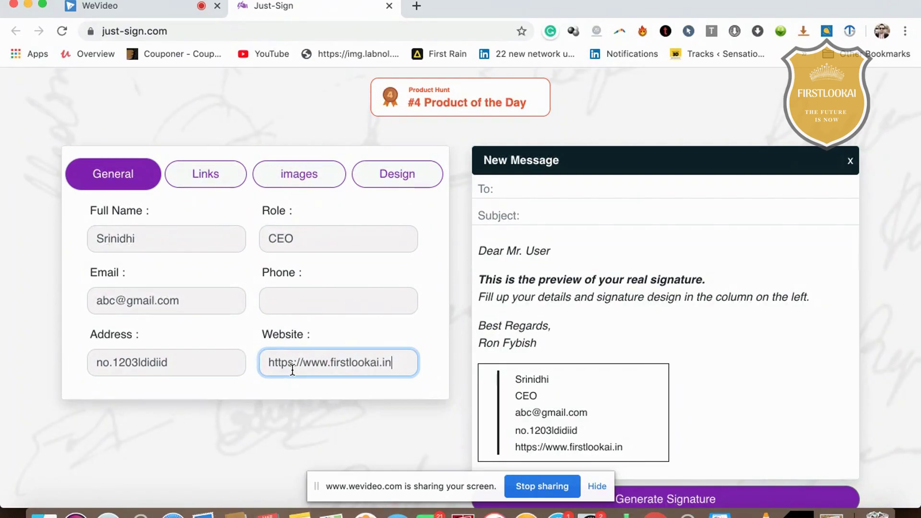
# Highlight the signature preview text from the website line up to the name
pyautogui.scroll(-1, 603, 332)
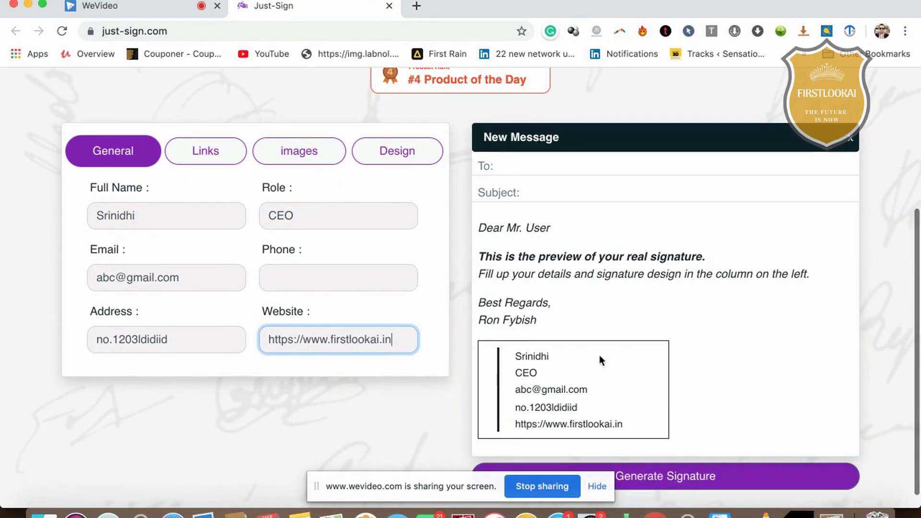
pyautogui.moveTo(638, 427); pyautogui.dragTo(525, 360)
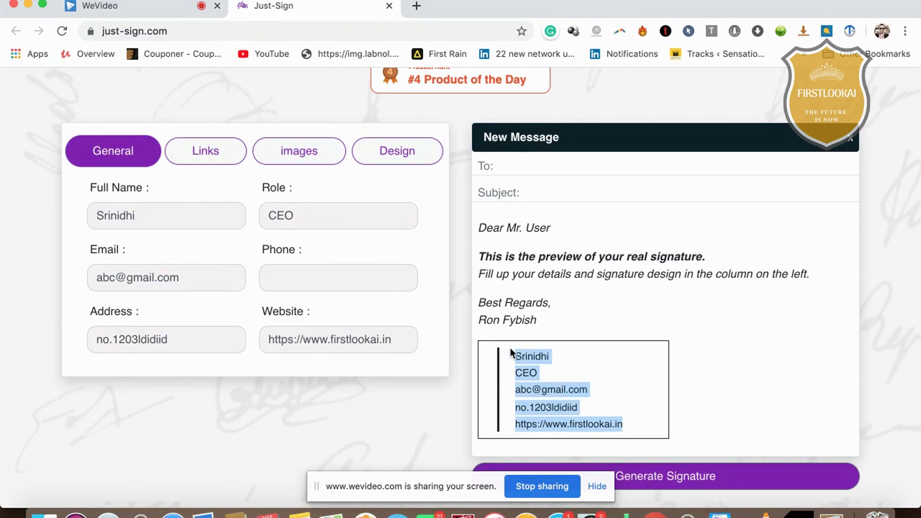
pyautogui.scroll(-1, 675, 290)
pyautogui.scroll(10, 676, 290)
pyautogui.scroll(-10, 676, 290)
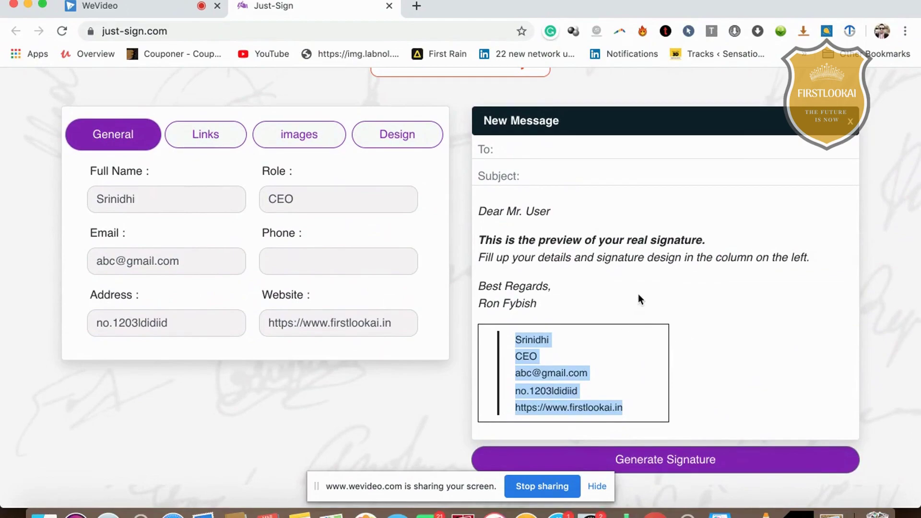
pyautogui.scroll(10, 671, 250)
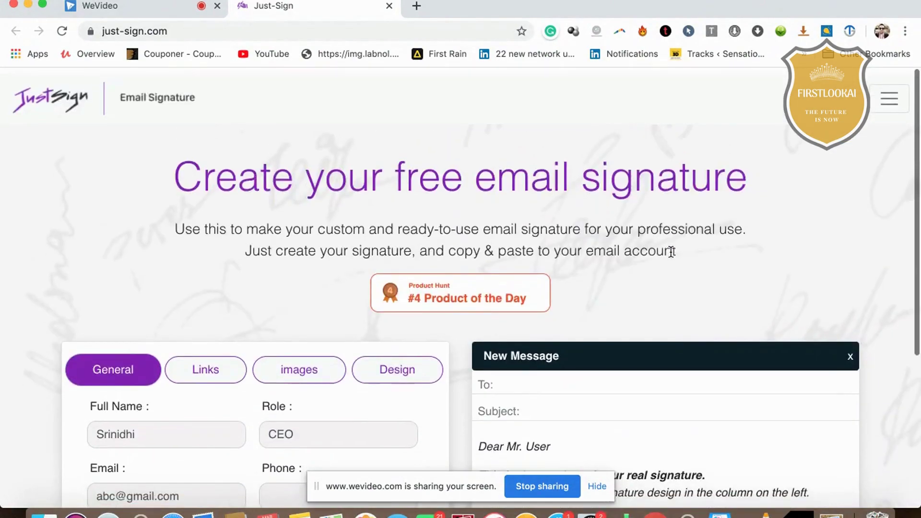
pyautogui.scroll(-7, 671, 250)
pyautogui.scroll(7, 671, 251)
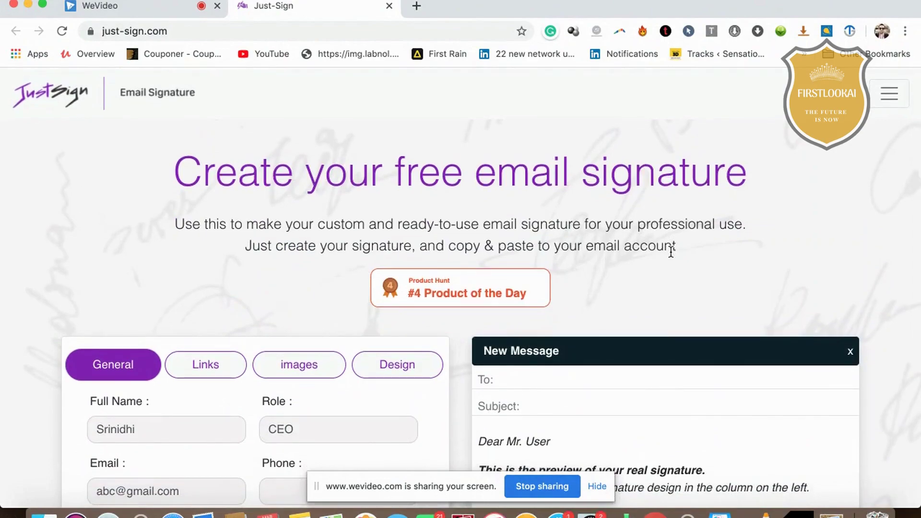
pyautogui.scroll(-5, 671, 250)
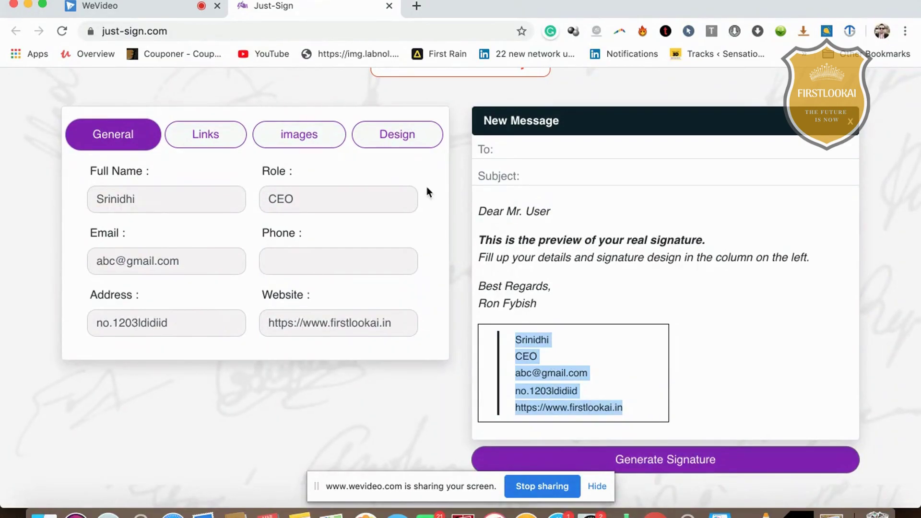
# Look over the empty Facebook, Twitter and Instagram link fields, then reach the Logo and Profile Image uploads
pyautogui.click(221, 140)
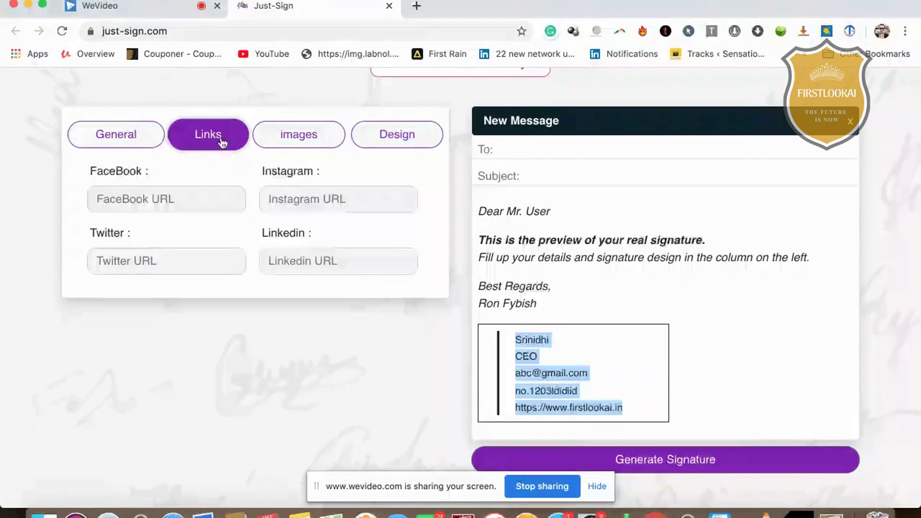
pyautogui.click(209, 197)
pyautogui.click(224, 265)
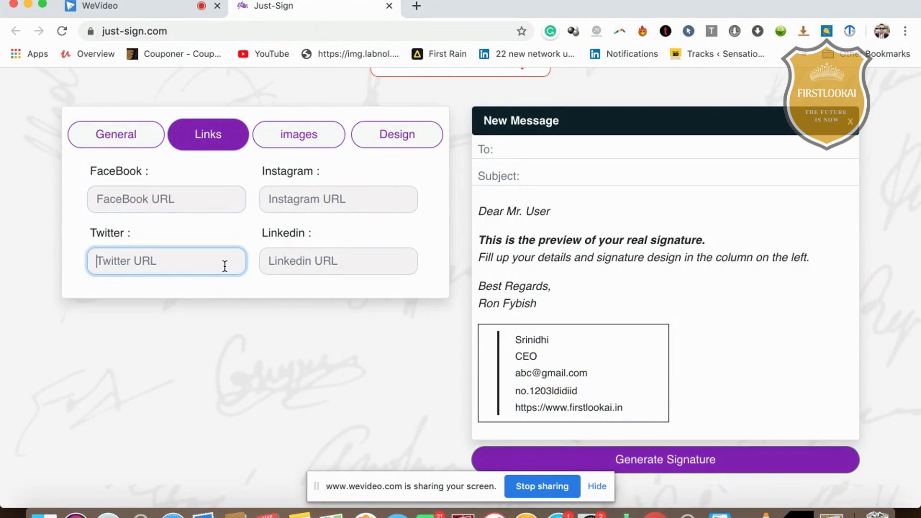
pyautogui.click(301, 275)
pyautogui.click(292, 199)
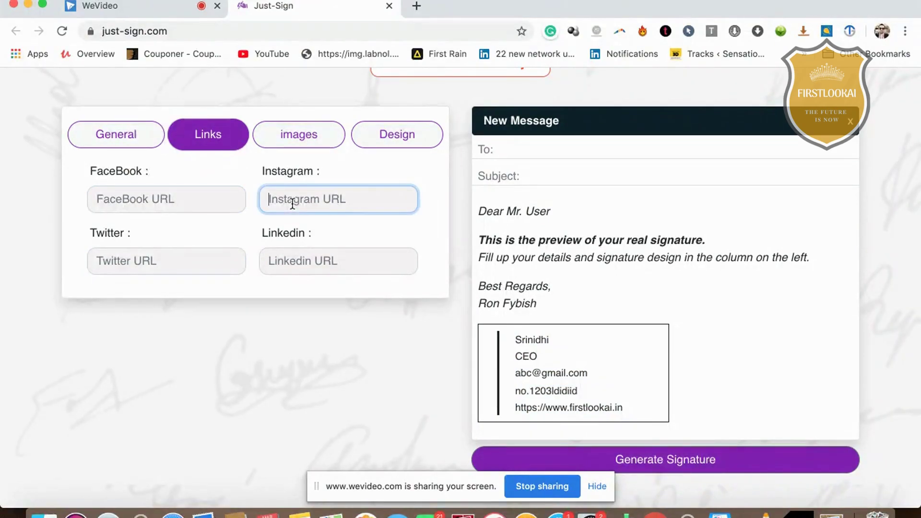
pyautogui.click(274, 145)
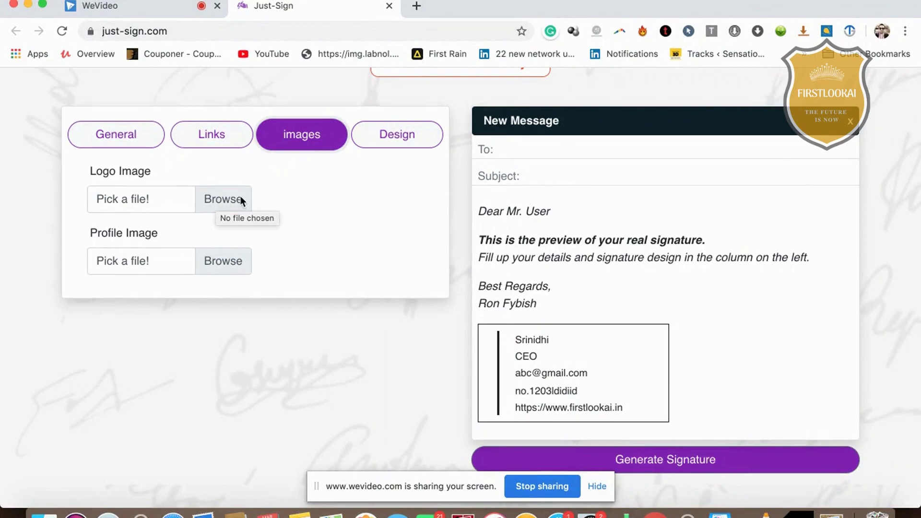
# Start choosing a profile image and search the computer's files for the photo
pyautogui.click(239, 264)
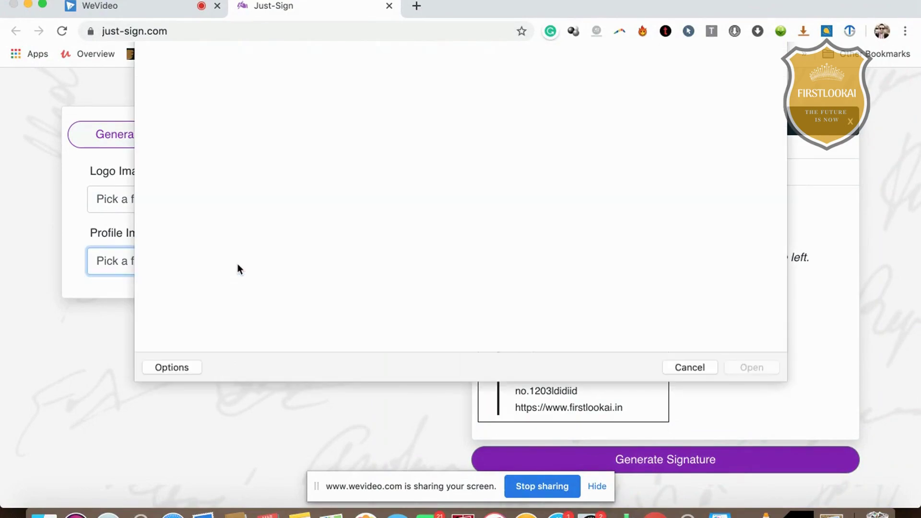
pyautogui.click(686, 57)
pyautogui.write('p')
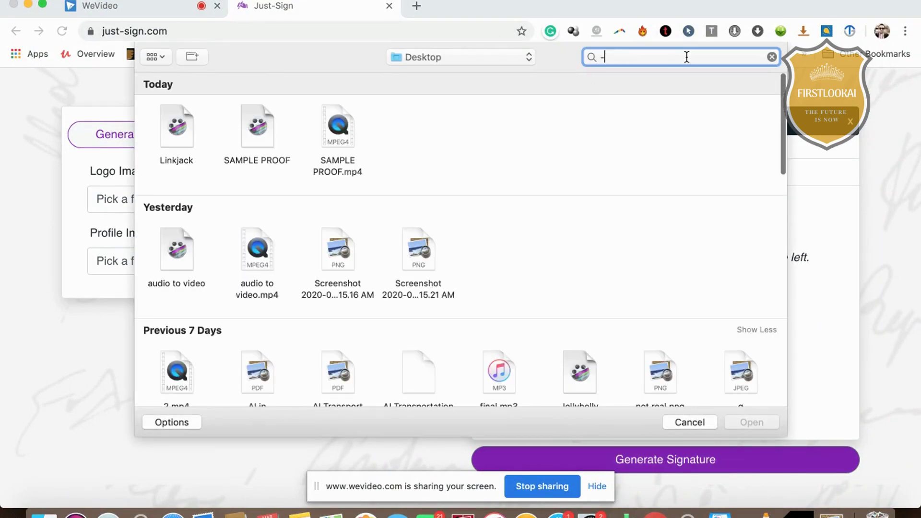
pyautogui.write('hoto')
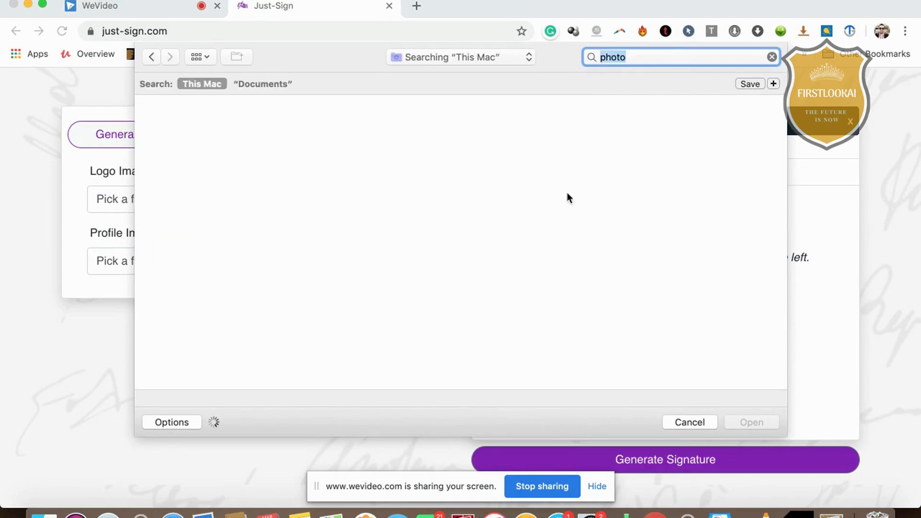
pyautogui.scroll(-10, 589, 197)
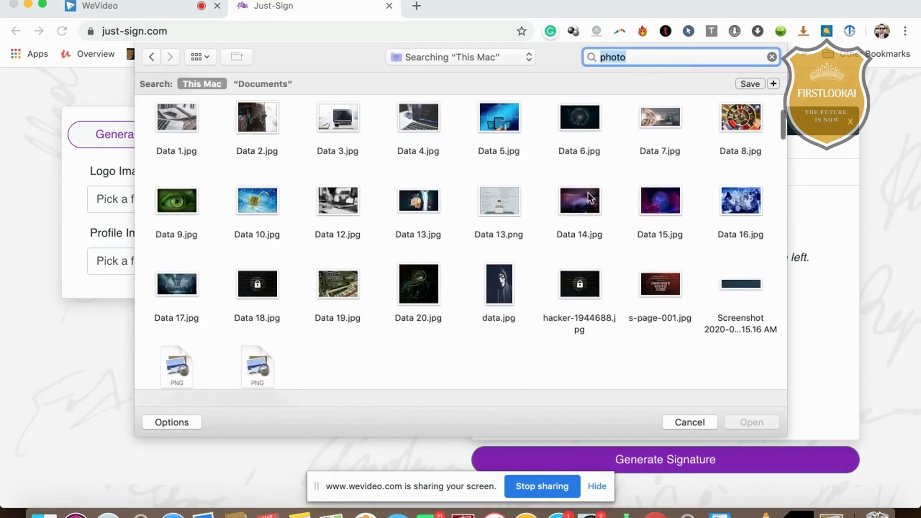
pyautogui.scroll(-3, 589, 198)
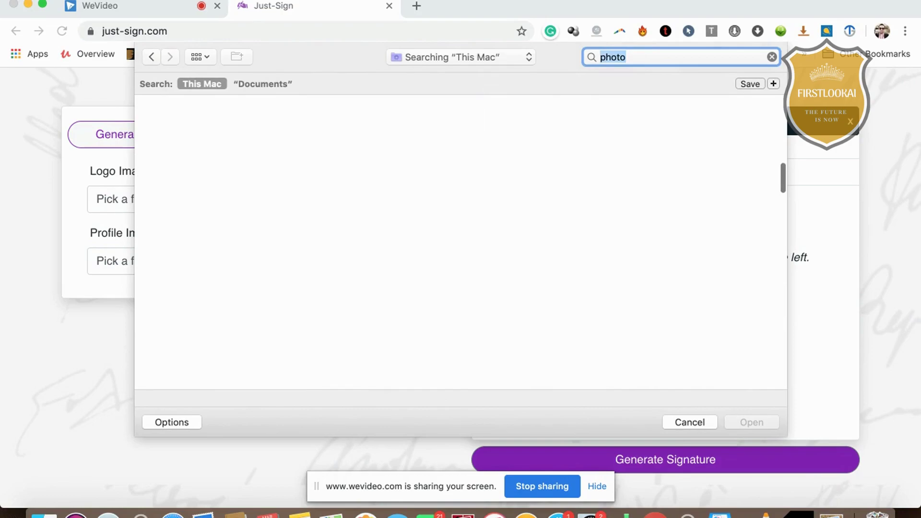
pyautogui.write('srin')
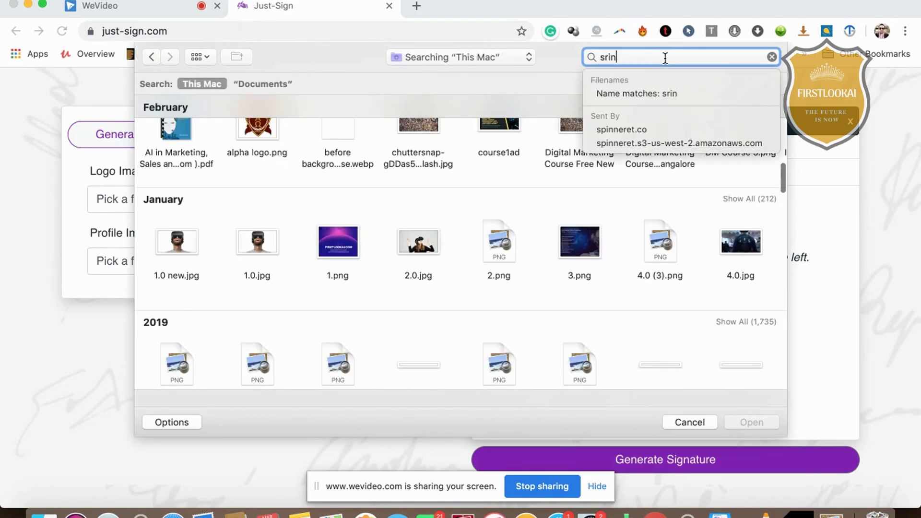
pyautogui.write('id')
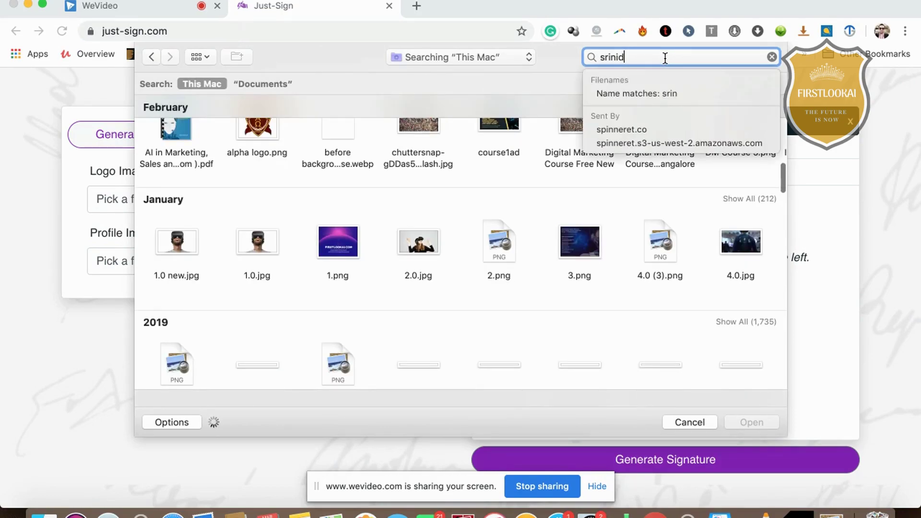
pyautogui.write('hi photo')
pyautogui.press('Return')
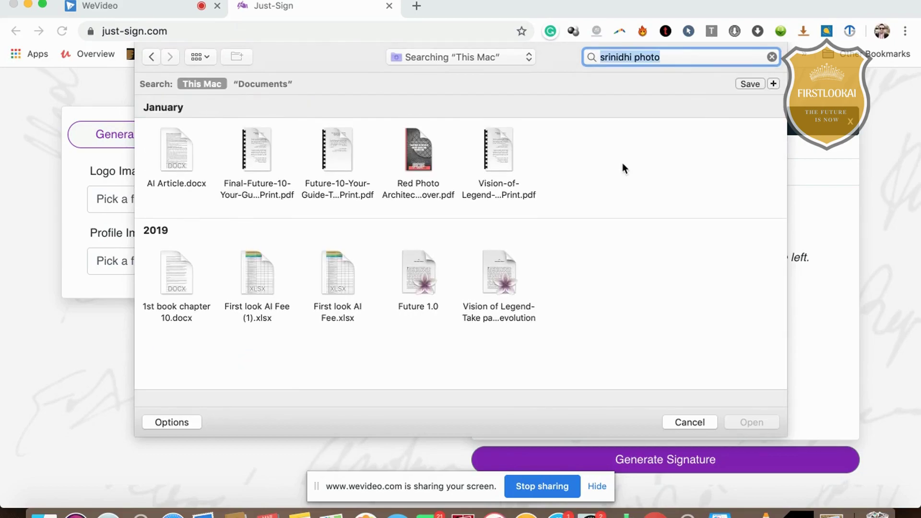
# Switch the search location to Email Marketing Hacks, then Desktop, and search for the photo again
pyautogui.click(527, 57)
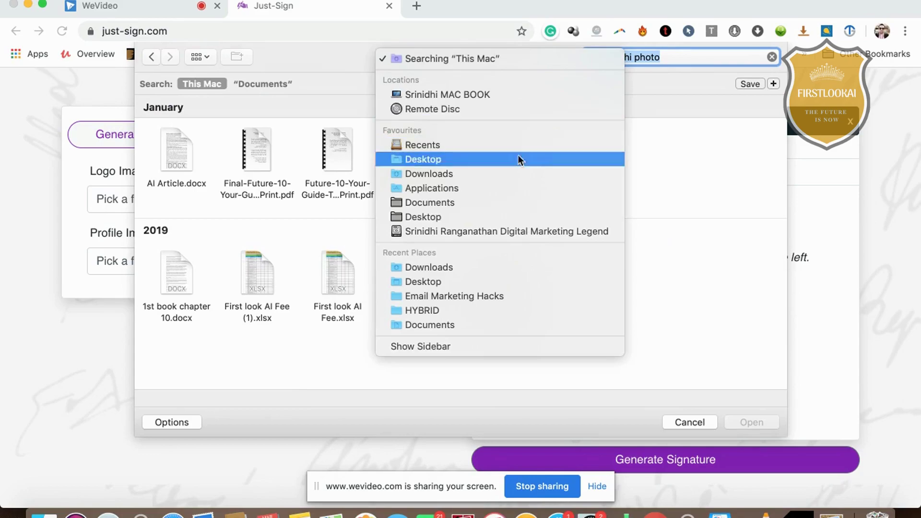
pyautogui.click(538, 291)
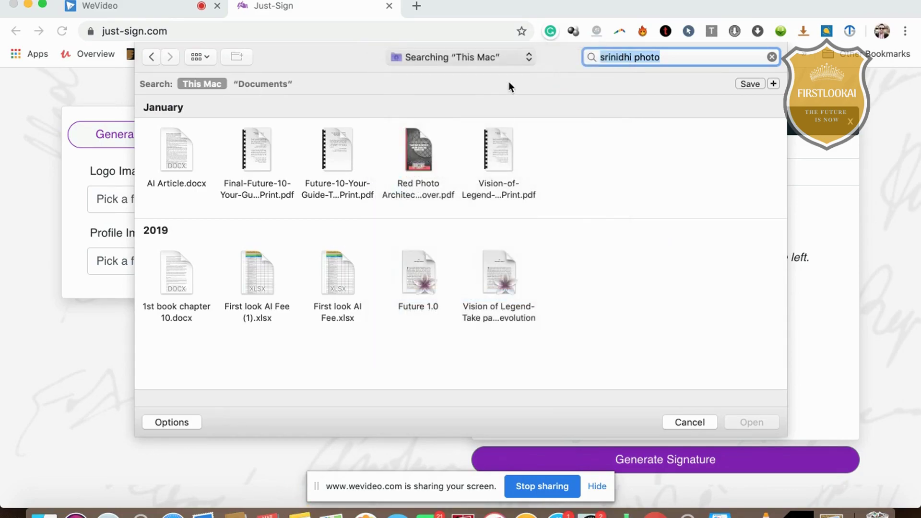
pyautogui.click(502, 59)
pyautogui.click(487, 354)
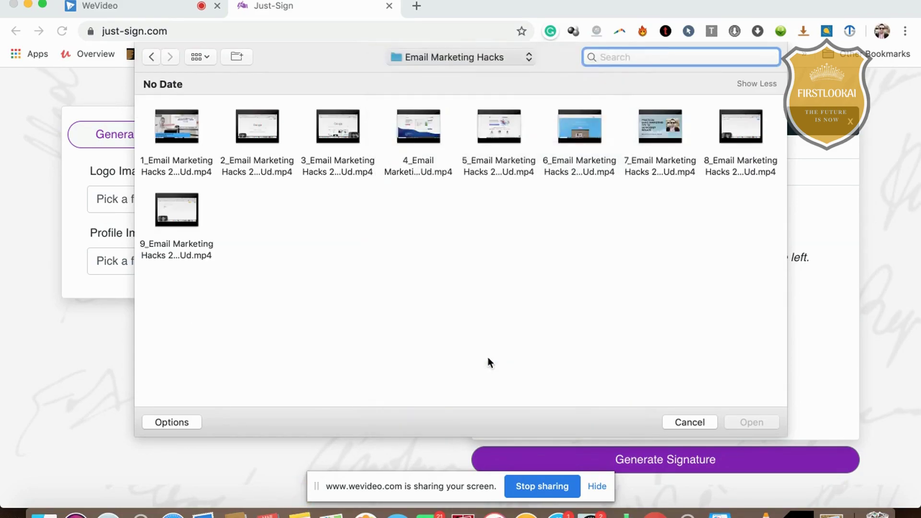
pyautogui.click(649, 56)
pyautogui.write('sirinidhi photo')
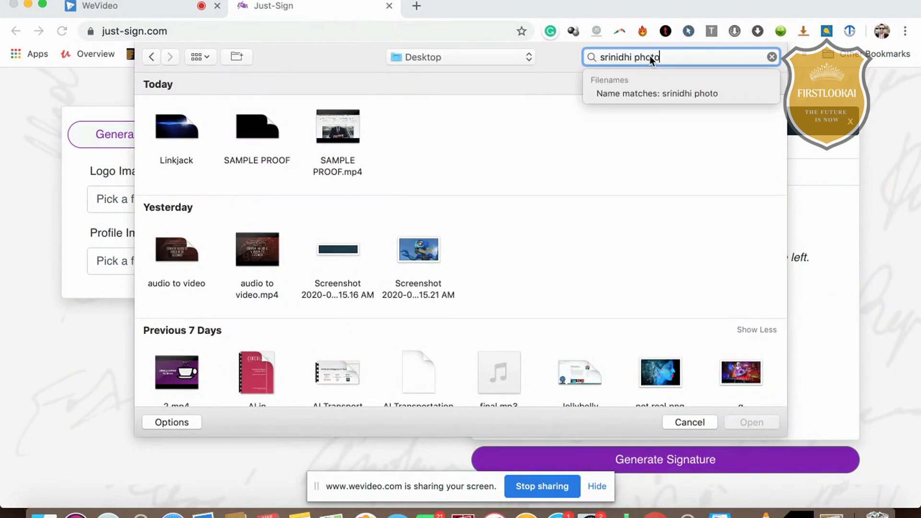
pyautogui.press('Return')
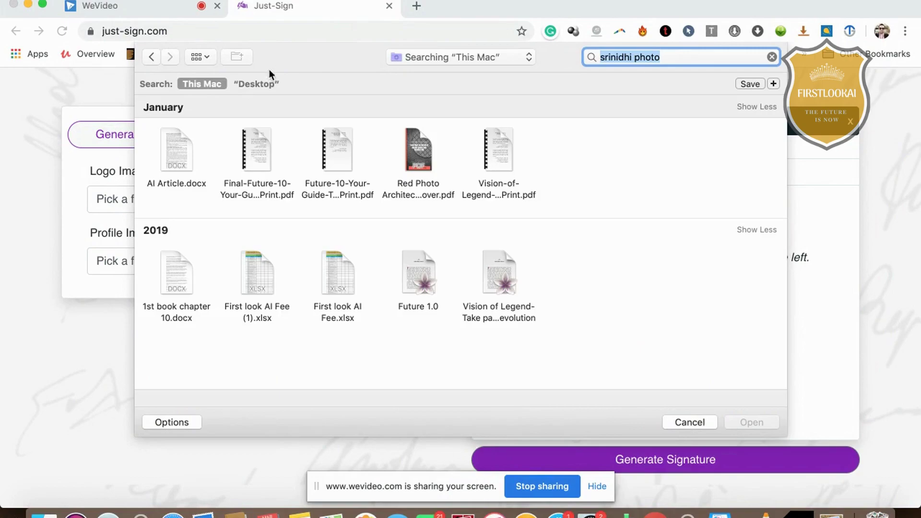
# Limit the search to the Desktop, shorten the query, and pick the photo jpg as profile image
pyautogui.click(262, 85)
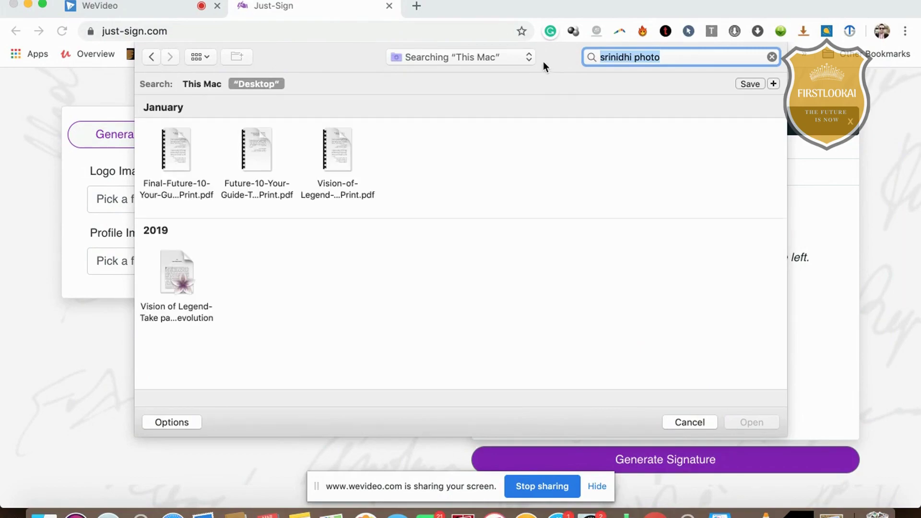
pyautogui.click(677, 52)
pyautogui.press('BackSpace')
pyautogui.press('BackSpace')
pyautogui.press('BackSpace')
pyautogui.press('BackSpace')
pyautogui.press('BackSpace')
pyautogui.press('BackSpace')
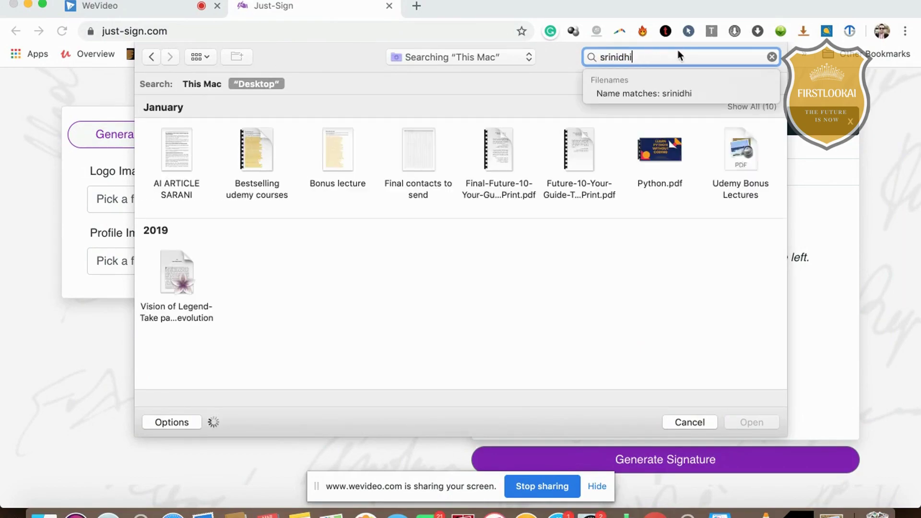
pyautogui.press('Return')
pyautogui.scroll(-5, 551, 254)
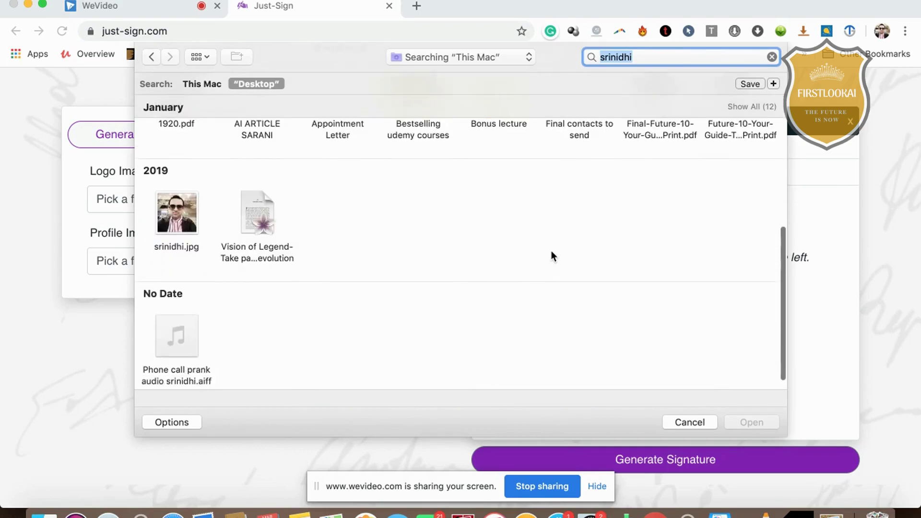
pyautogui.doubleClick(174, 214)
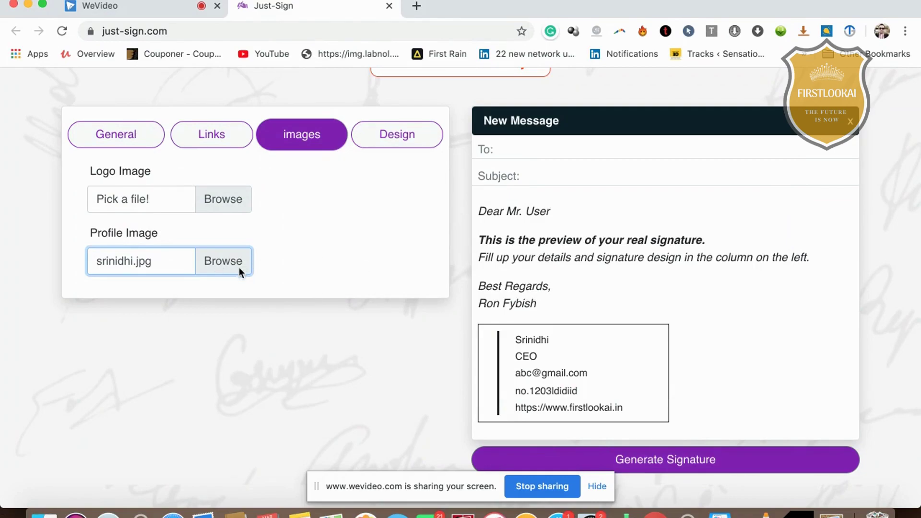
pyautogui.scroll(2, 544, 367)
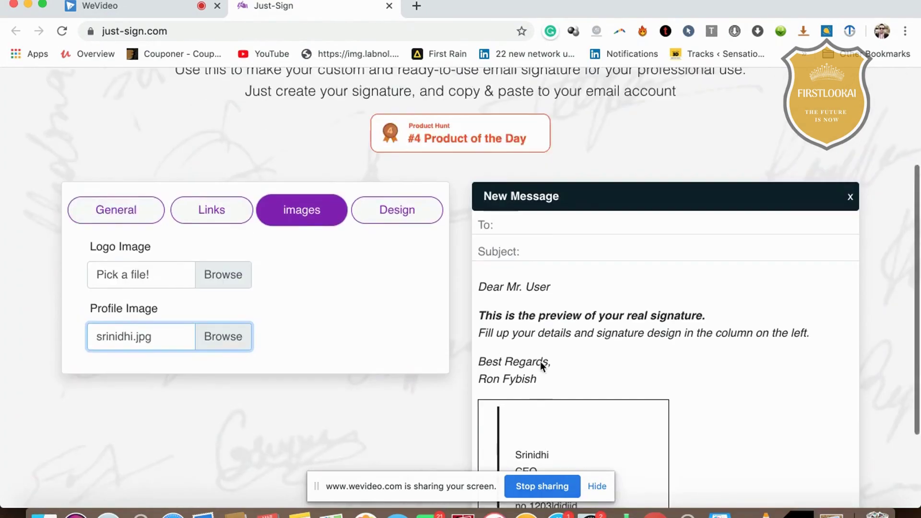
pyautogui.scroll(-3, 540, 362)
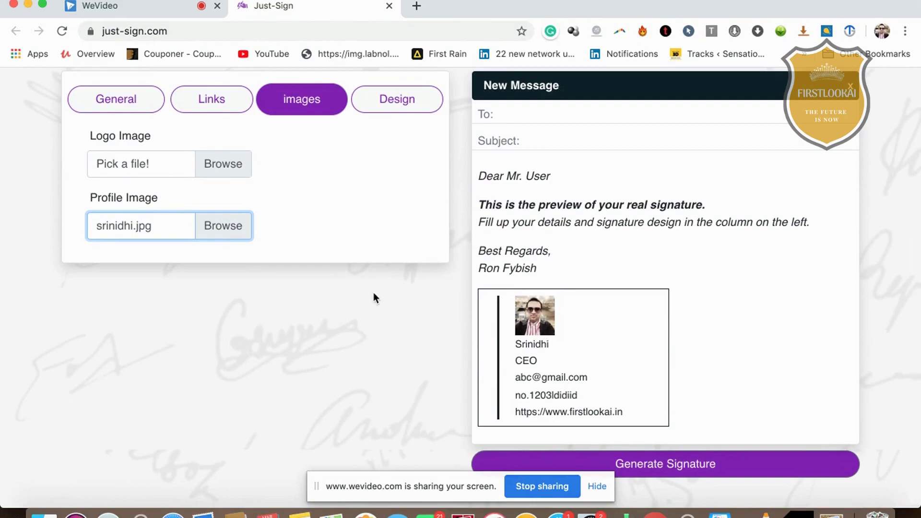
# Open the Design background colour picker and experiment with CMYK and RGB slider colours
pyautogui.click(416, 102)
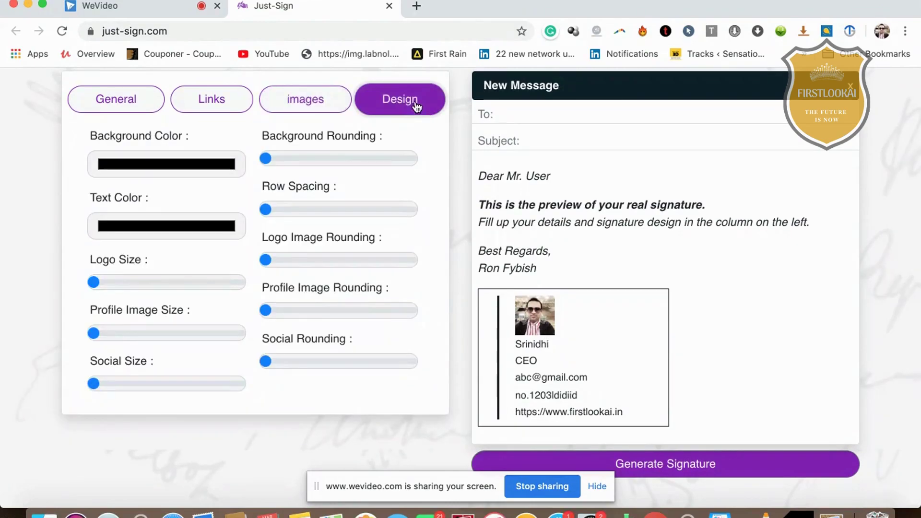
pyautogui.click(185, 164)
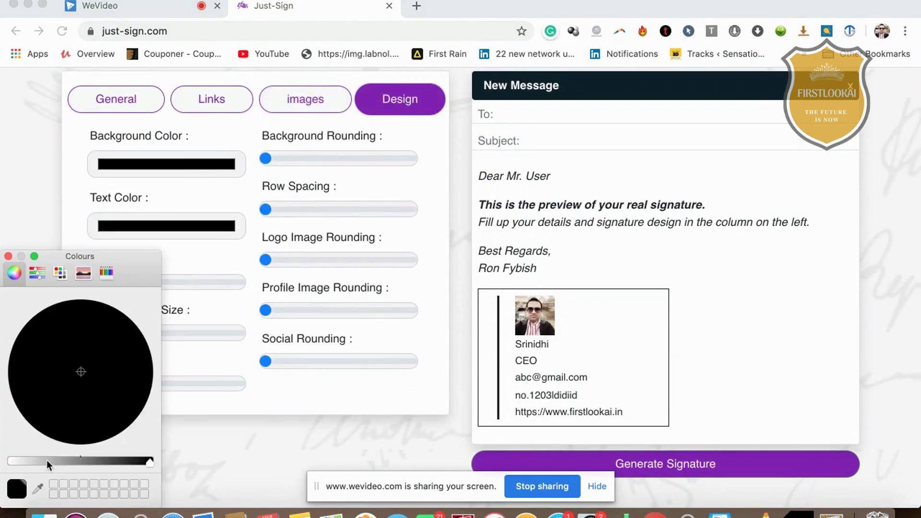
pyautogui.click(37, 273)
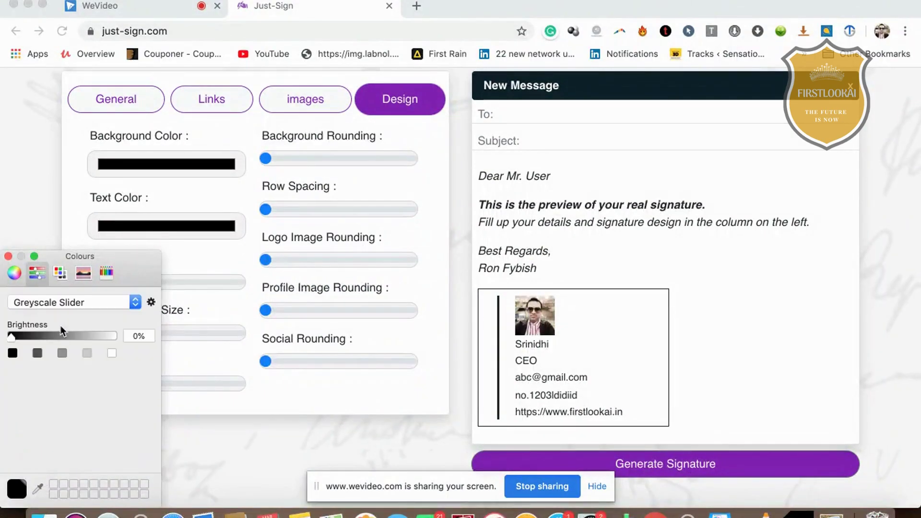
pyautogui.click(52, 302)
pyautogui.click(57, 328)
pyautogui.click(51, 303)
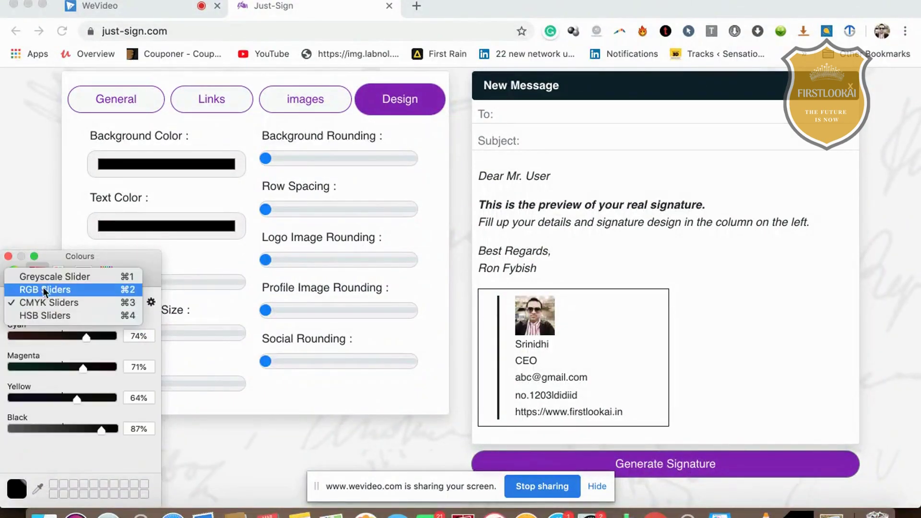
pyautogui.click(64, 363)
pyautogui.moveTo(68, 367)
pyautogui.mouseDown()
pyautogui.moveTo(20, 364)
pyautogui.moveTo(103, 366)
pyautogui.moveTo(89, 338)
pyautogui.mouseUp()
pyautogui.click(85, 335)
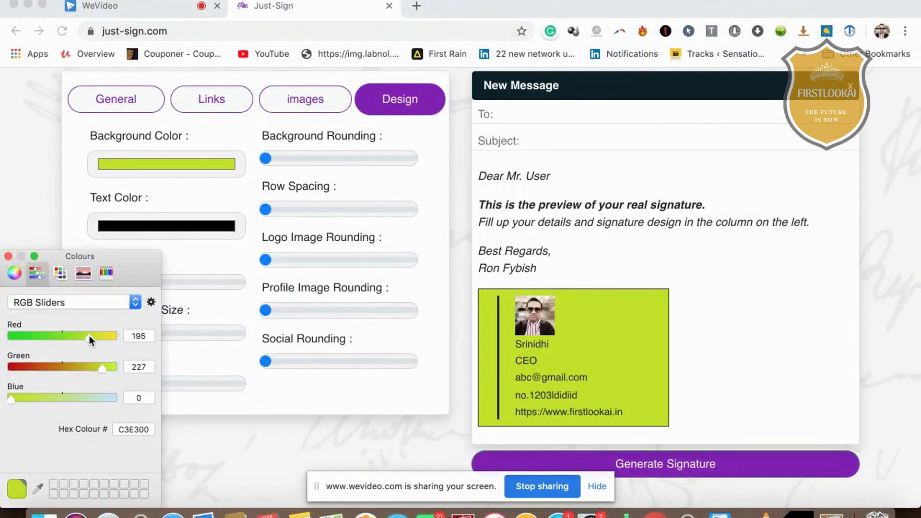
# Choose Orange from the named colour list as the background and close the Colours panel
pyautogui.click(51, 304)
pyautogui.click(51, 304)
pyautogui.click(60, 272)
pyautogui.click(80, 365)
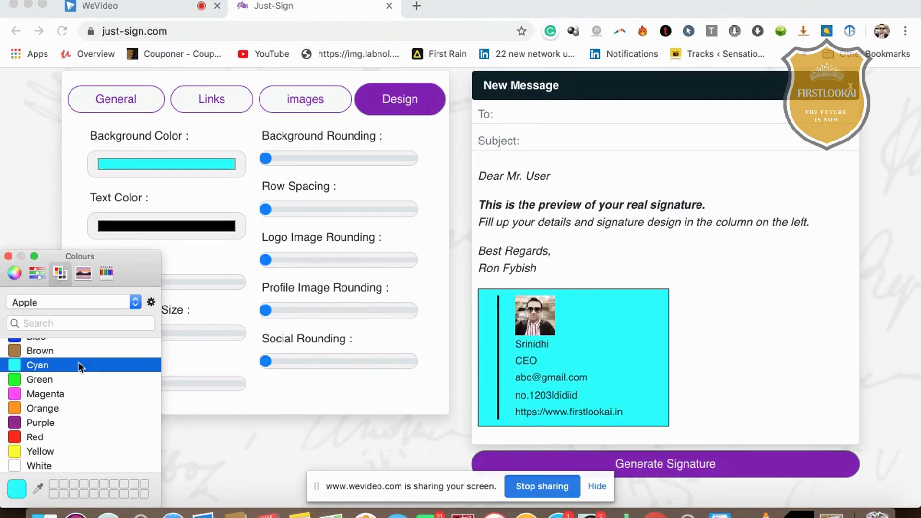
pyautogui.click(115, 394)
pyautogui.click(105, 383)
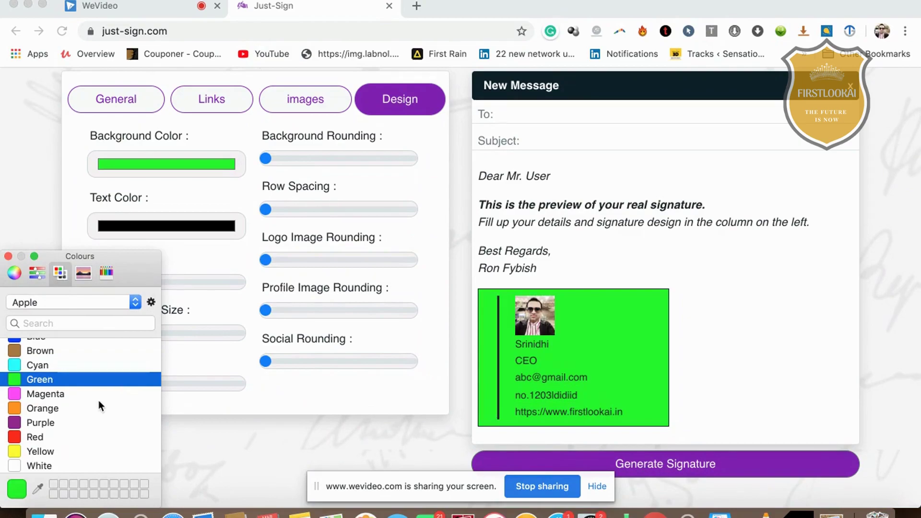
pyautogui.click(99, 403)
pyautogui.click(246, 281)
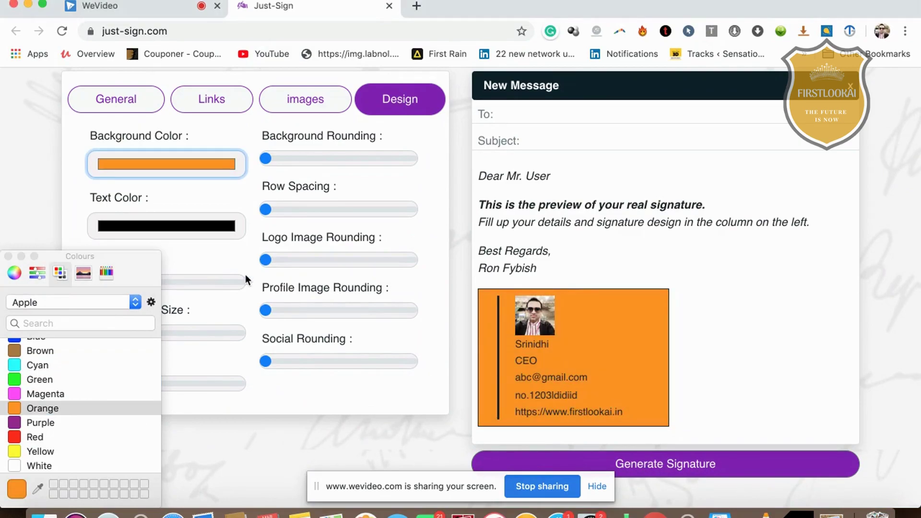
pyautogui.click(57, 256)
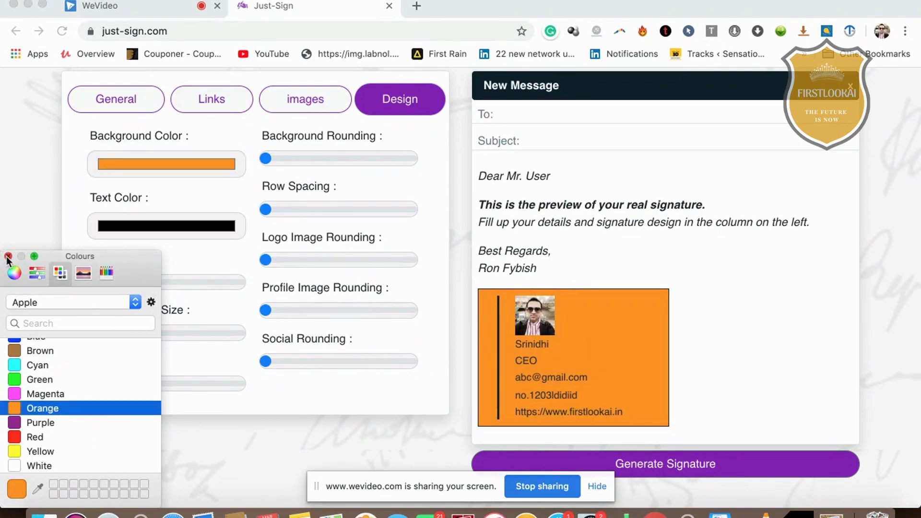
pyautogui.click(8, 256)
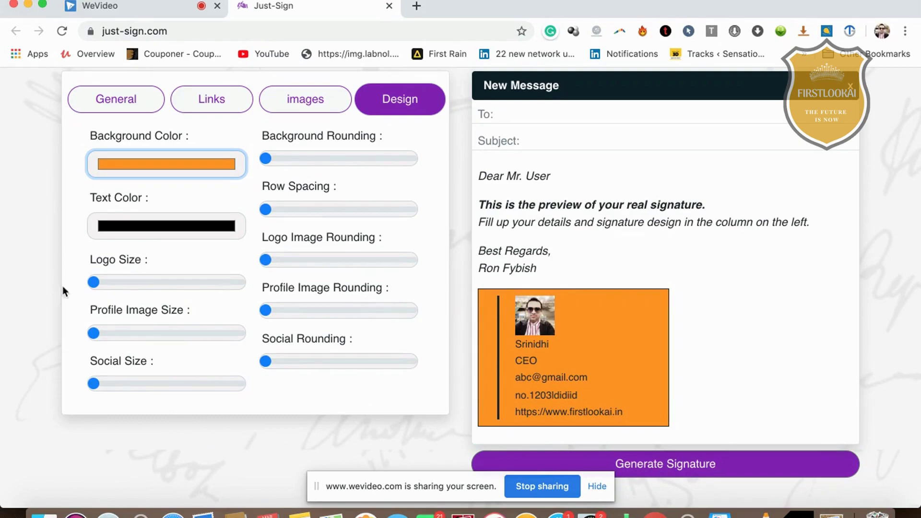
# Increase the corner rounding of the social icons, profile photo and logo image
pyautogui.click(267, 362)
pyautogui.moveTo(269, 367); pyautogui.dragTo(290, 362)
pyautogui.moveTo(266, 312); pyautogui.dragTo(307, 325)
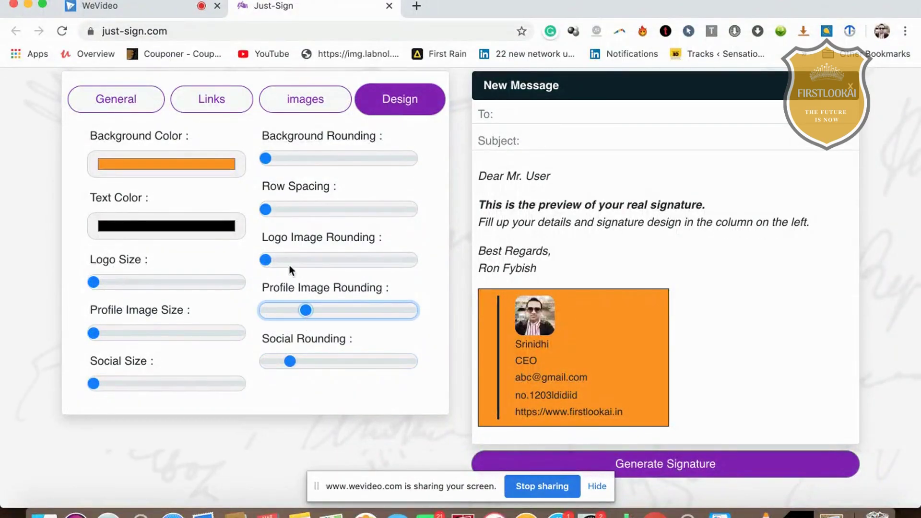
pyautogui.moveTo(266, 260); pyautogui.dragTo(316, 259)
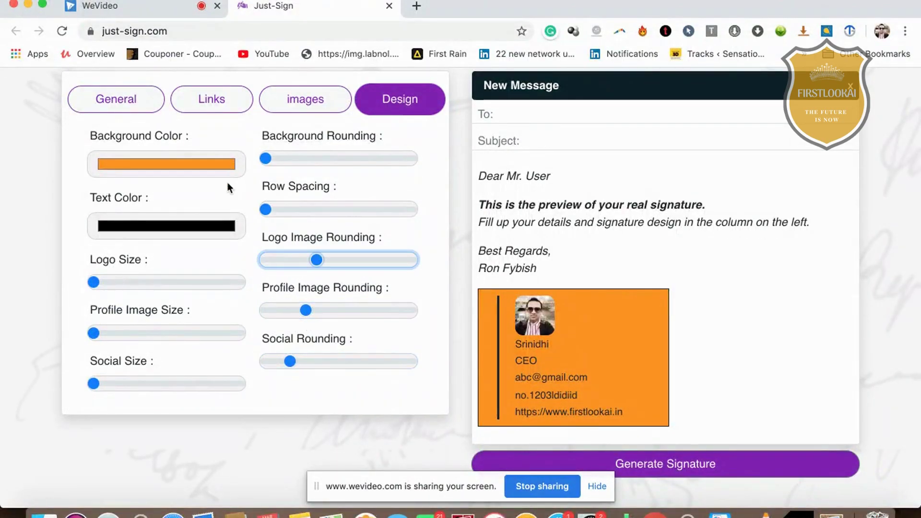
# Raise the Profile Image Size slightly, keeping Background Rounding at zero
pyautogui.scroll(2, 228, 184)
pyautogui.moveTo(94, 360)
pyautogui.mouseDown()
pyautogui.moveTo(216, 364)
pyautogui.moveTo(118, 361)
pyautogui.mouseUp()
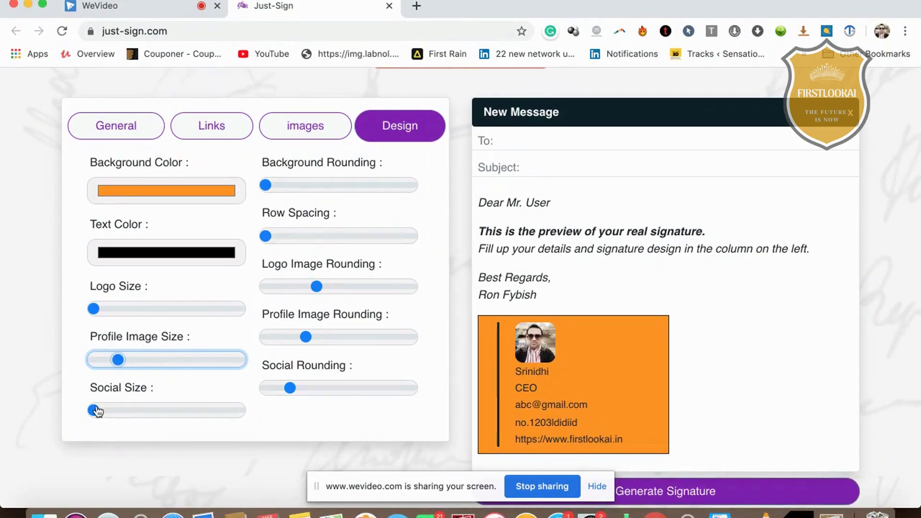
pyautogui.moveTo(98, 411); pyautogui.dragTo(99, 412)
pyautogui.scroll(2, 269, 235)
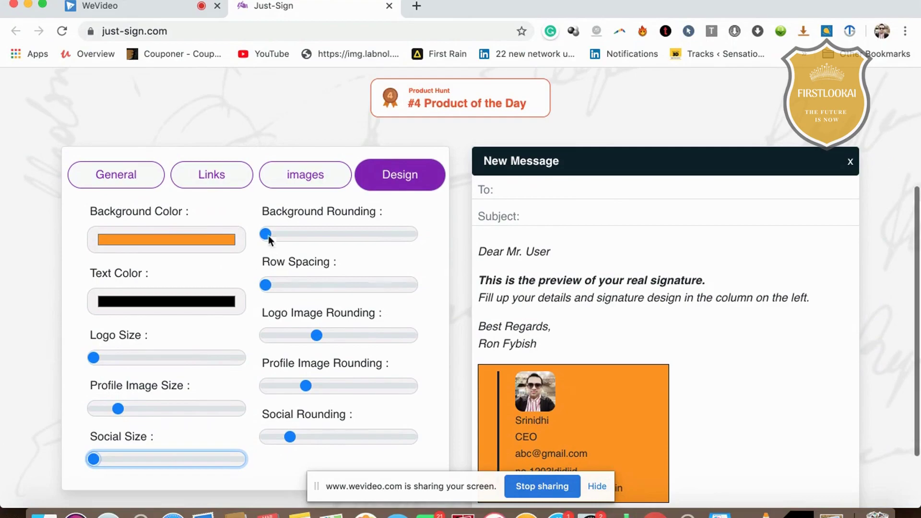
pyautogui.moveTo(265, 234); pyautogui.dragTo(267, 240)
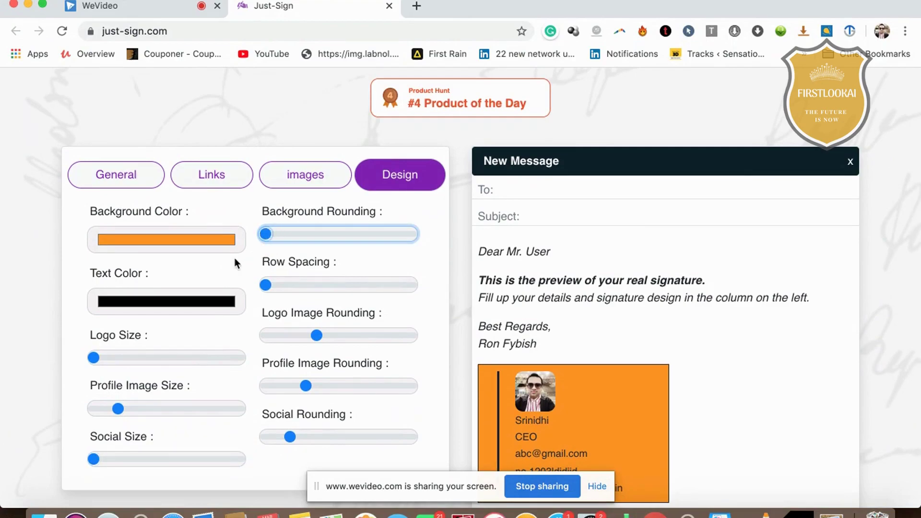
pyautogui.scroll(-3, 278, 245)
pyautogui.scroll(6, 277, 246)
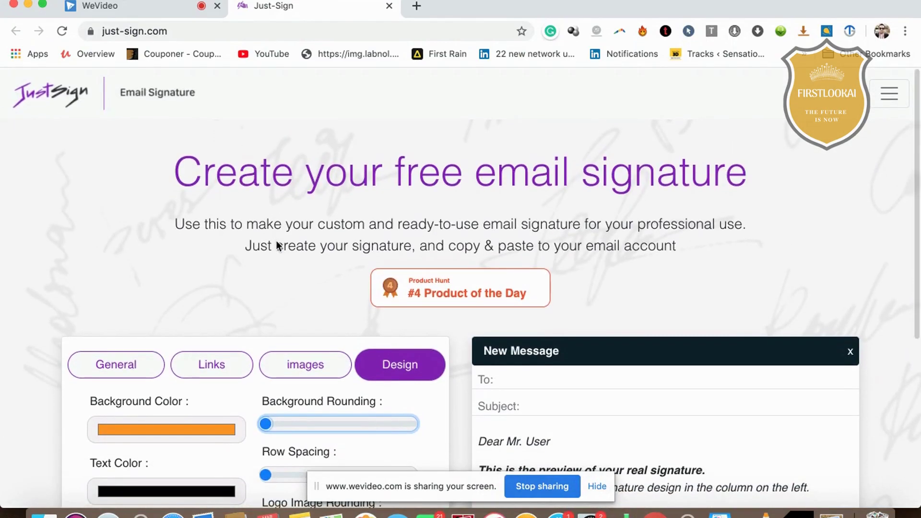
pyautogui.scroll(-6, 277, 241)
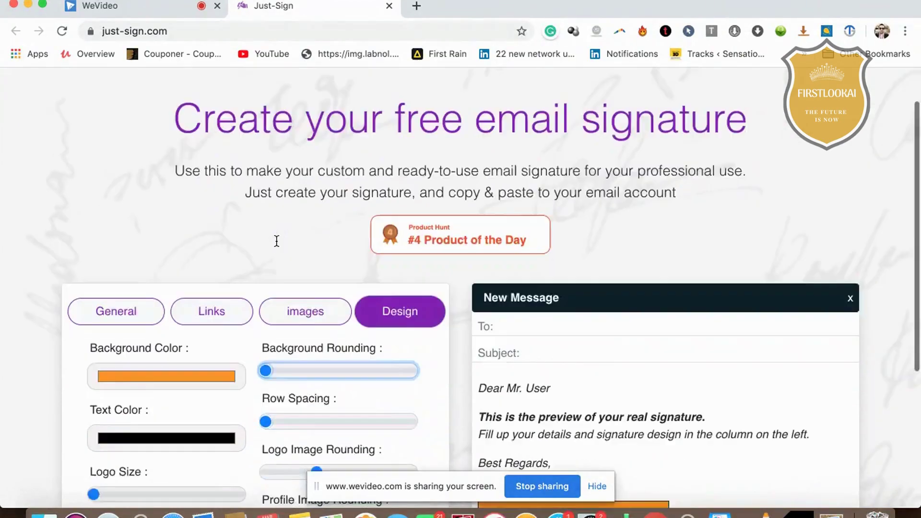
# Generate the orange signature, copy it, and close the generated-signature popup
pyautogui.click(685, 460)
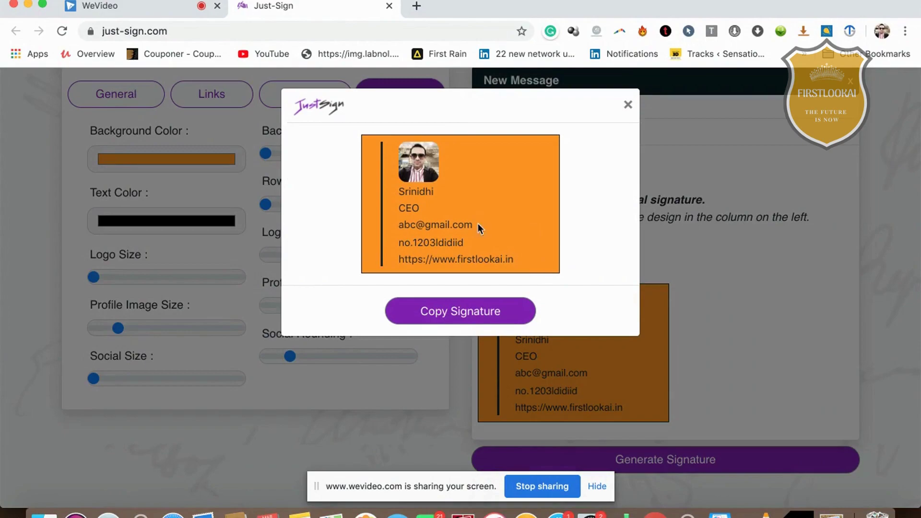
pyautogui.click(479, 310)
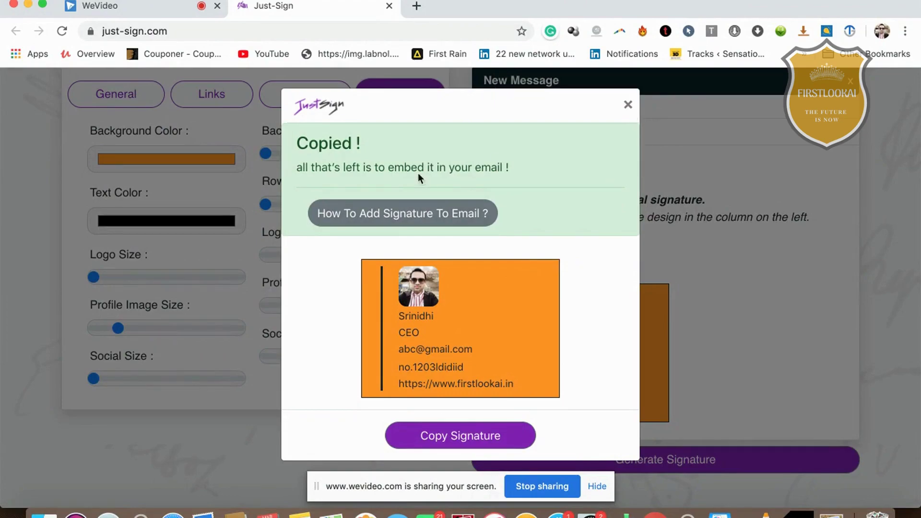
pyautogui.click(627, 105)
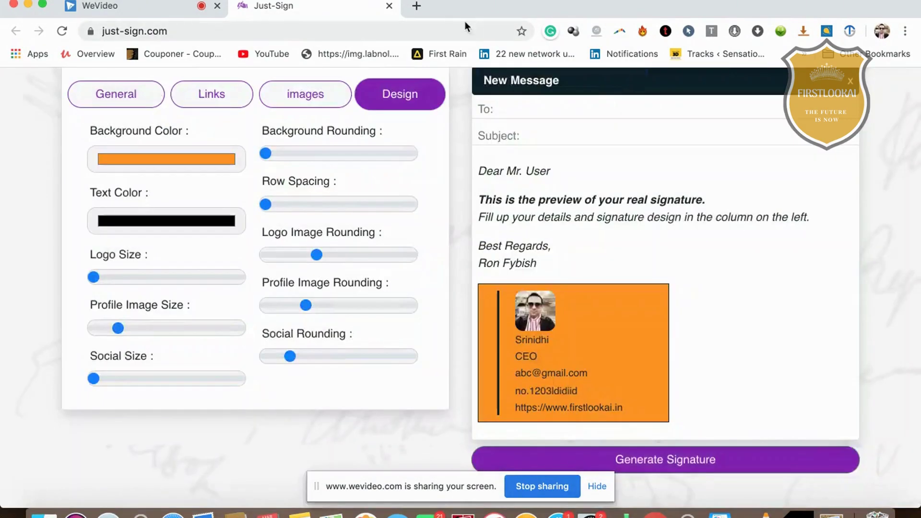
# Load Gmail in a new tab and open its full Settings page from the gear menu
pyautogui.click(416, 5)
pyautogui.write('gm')
pyautogui.press('Return')
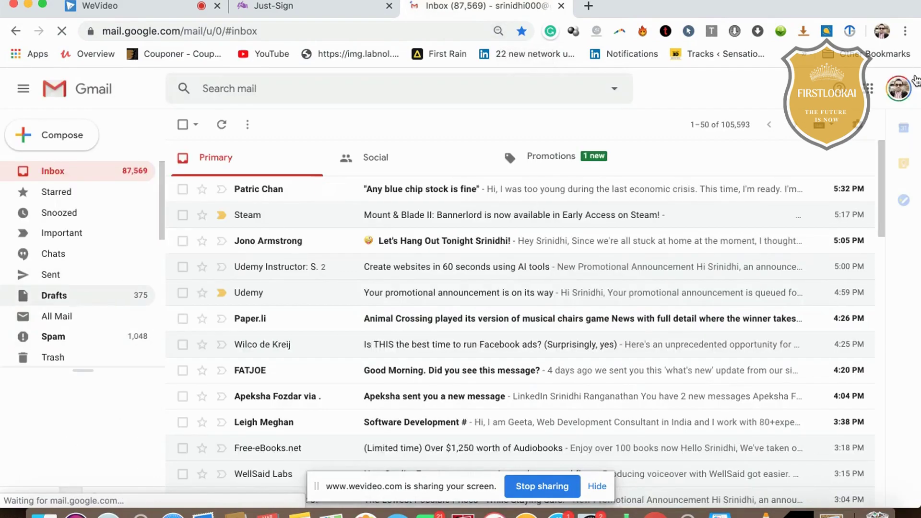
pyautogui.click(865, 129)
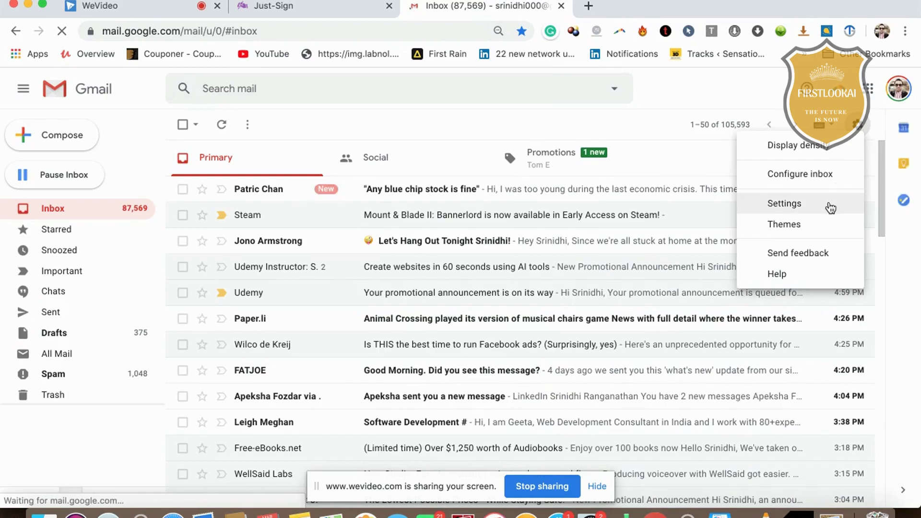
pyautogui.click(831, 207)
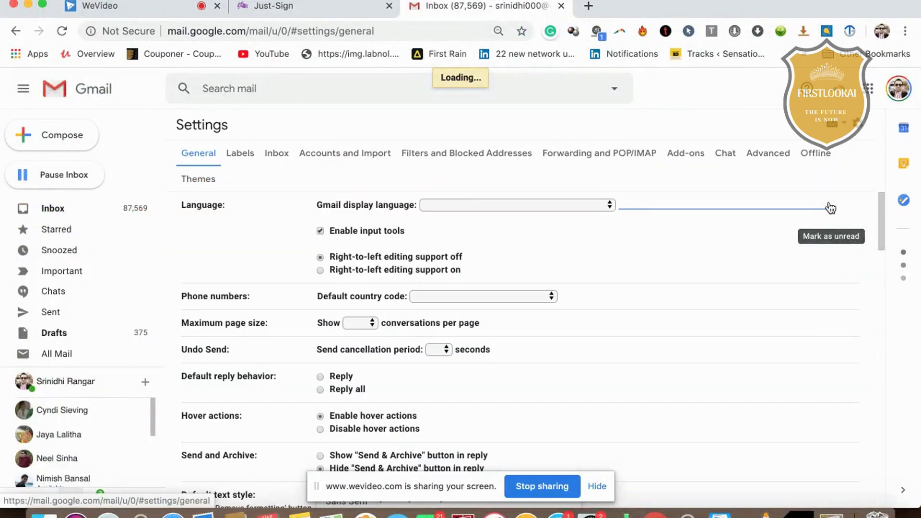
# Delete the pasted signature from Gmail's Signature box, then go back to the Just-Sign tab
pyautogui.scroll(-15, 680, 246)
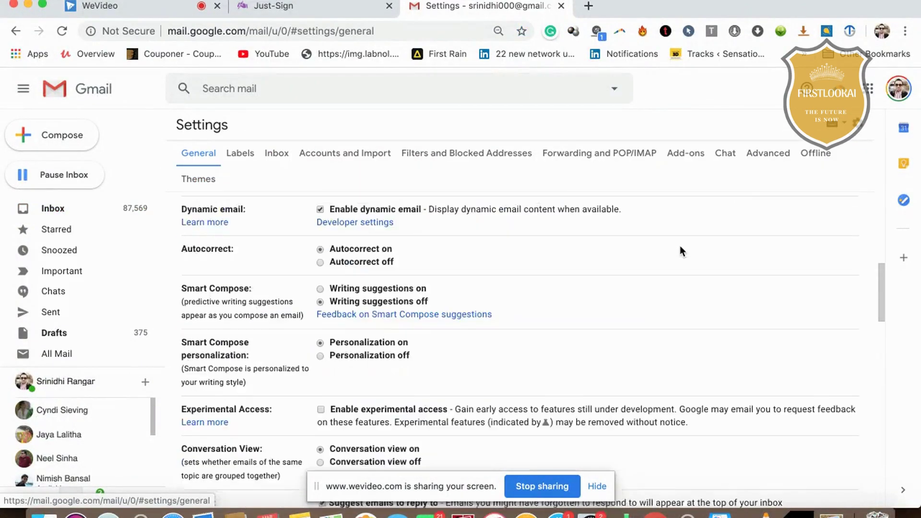
pyautogui.scroll(-10, 681, 250)
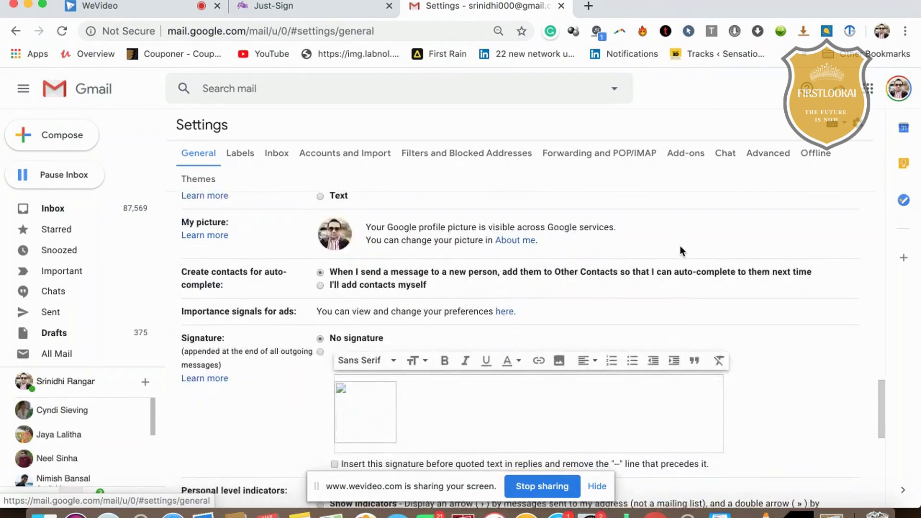
pyautogui.click(481, 276)
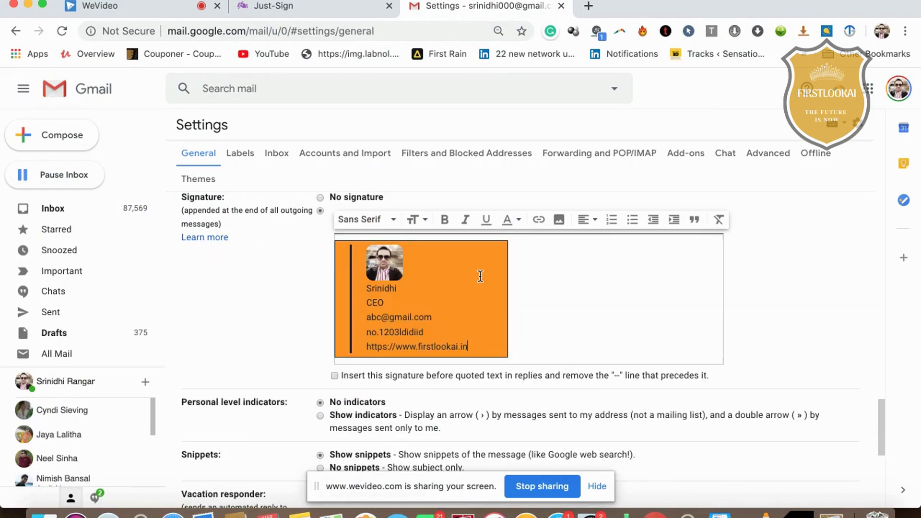
pyautogui.press('BackSpace')
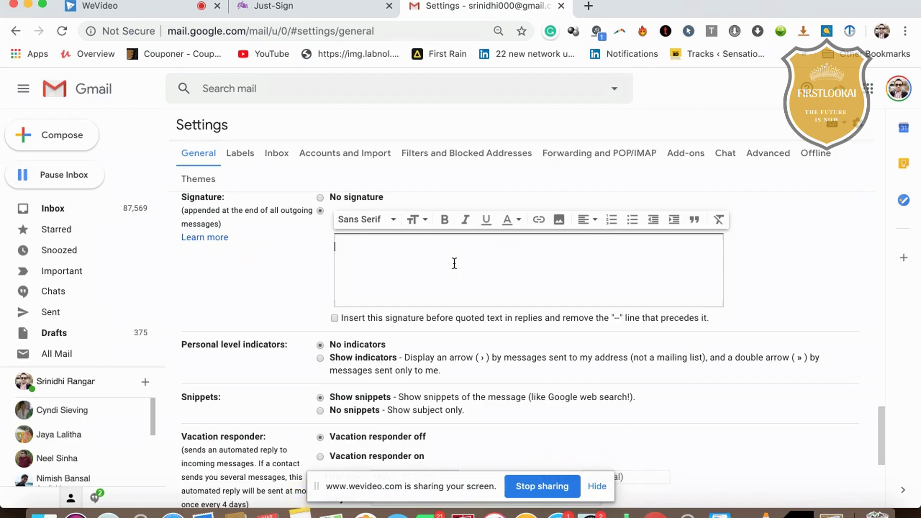
pyautogui.scroll(-5, 467, 274)
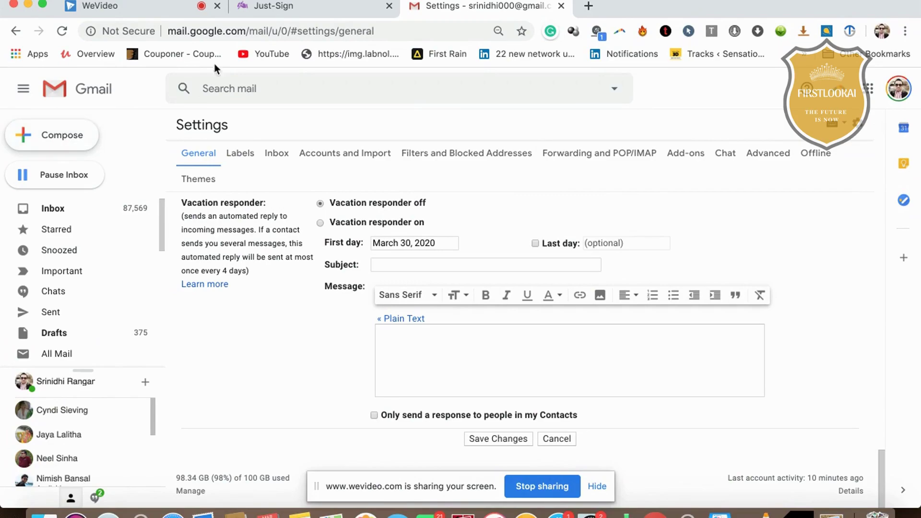
pyautogui.click(269, 7)
pyautogui.scroll(2, 377, 283)
pyautogui.scroll(4, 377, 282)
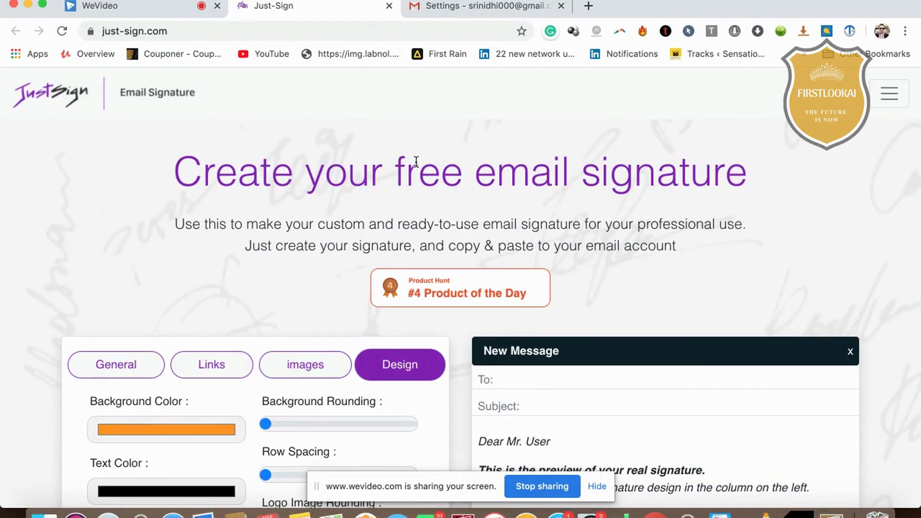
pyautogui.moveTo(370, 161); pyautogui.dragTo(732, 203)
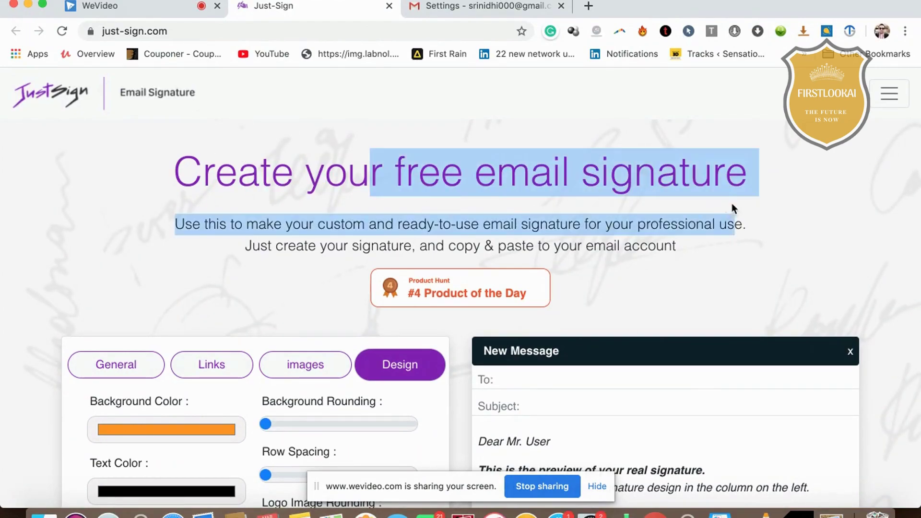
pyautogui.click(114, 361)
pyautogui.scroll(-3, 191, 367)
pyautogui.click(207, 266)
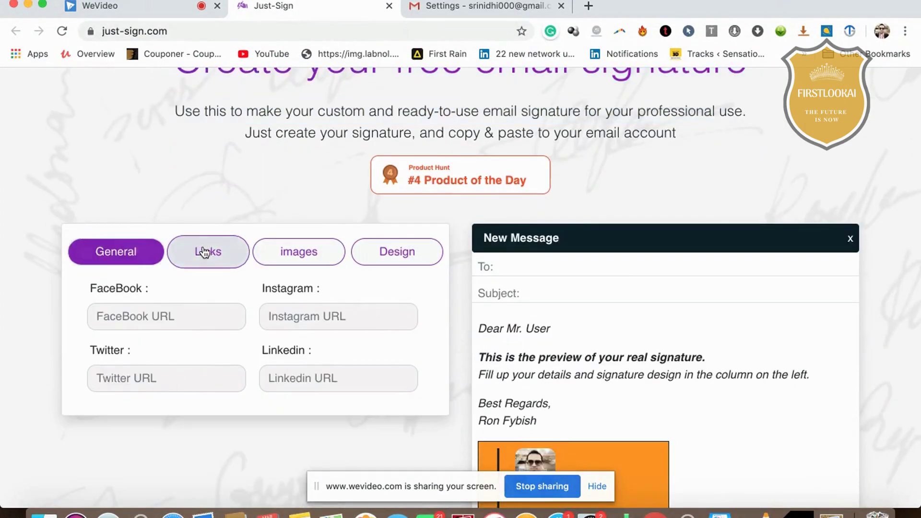
pyautogui.click(296, 260)
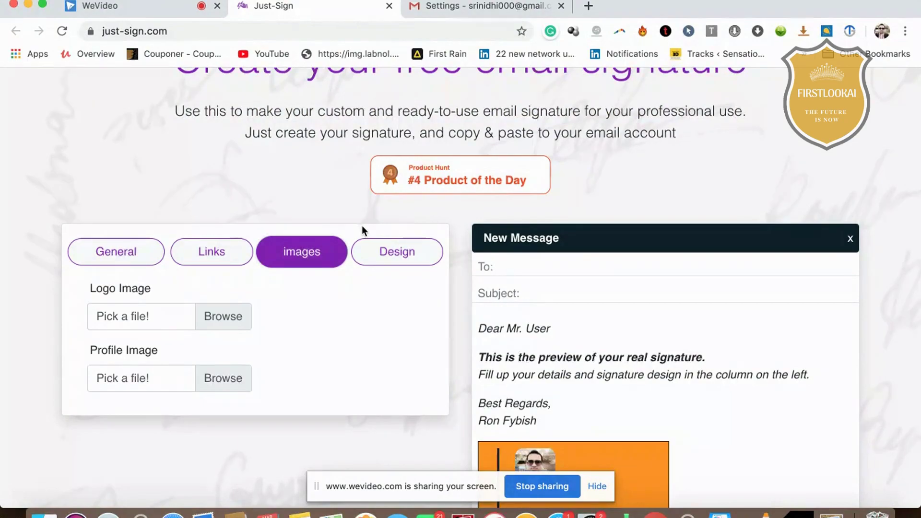
pyautogui.click(374, 249)
pyautogui.scroll(-3, 370, 338)
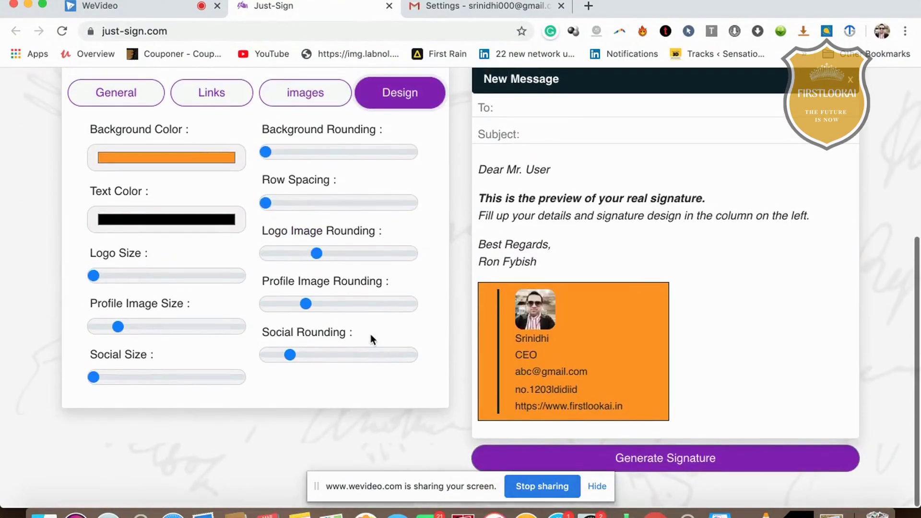
pyautogui.scroll(6, 370, 338)
pyautogui.scroll(-1, 371, 337)
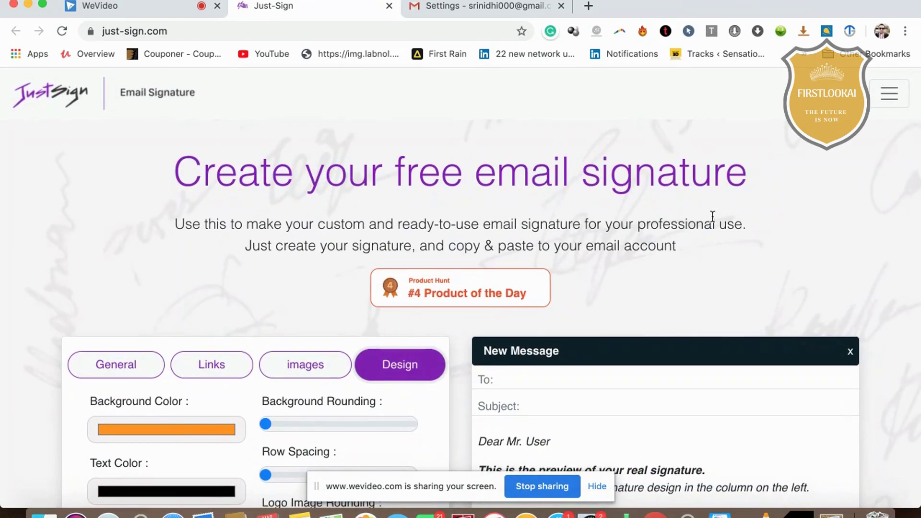